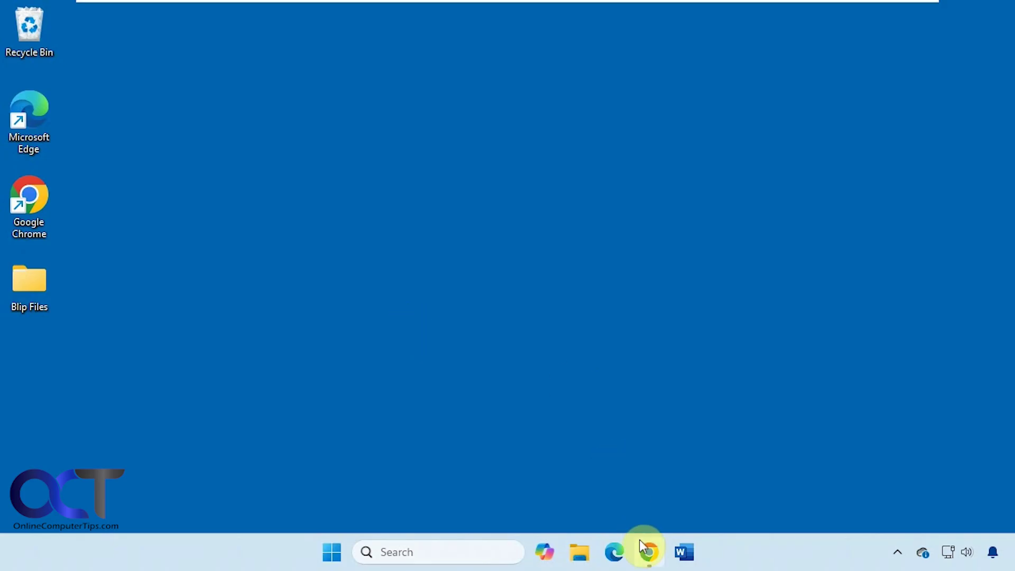
# Bring Chrome back up and look over the Blip download page
pyautogui.click(649, 552)
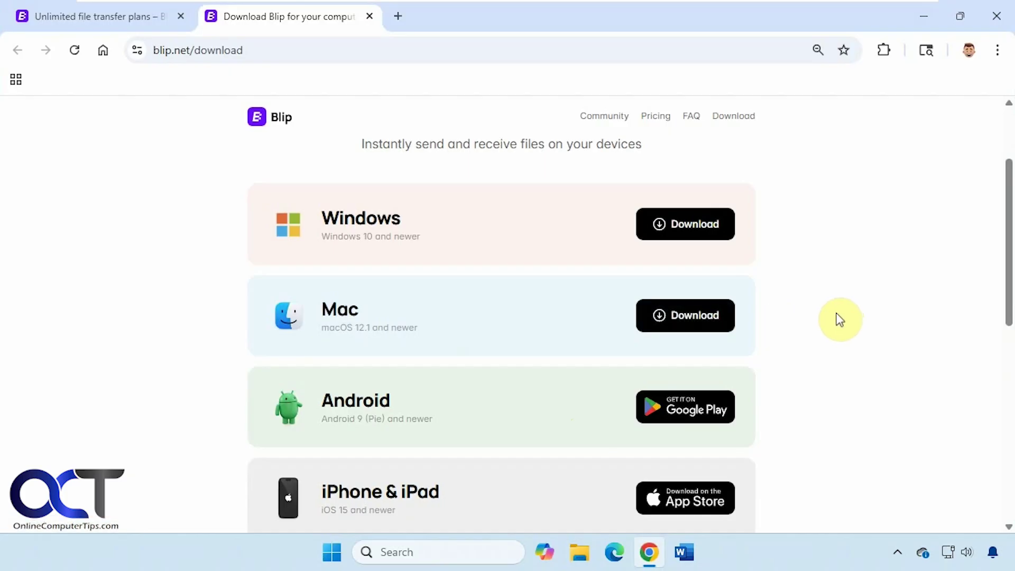
pyautogui.scroll(-5, 840, 319)
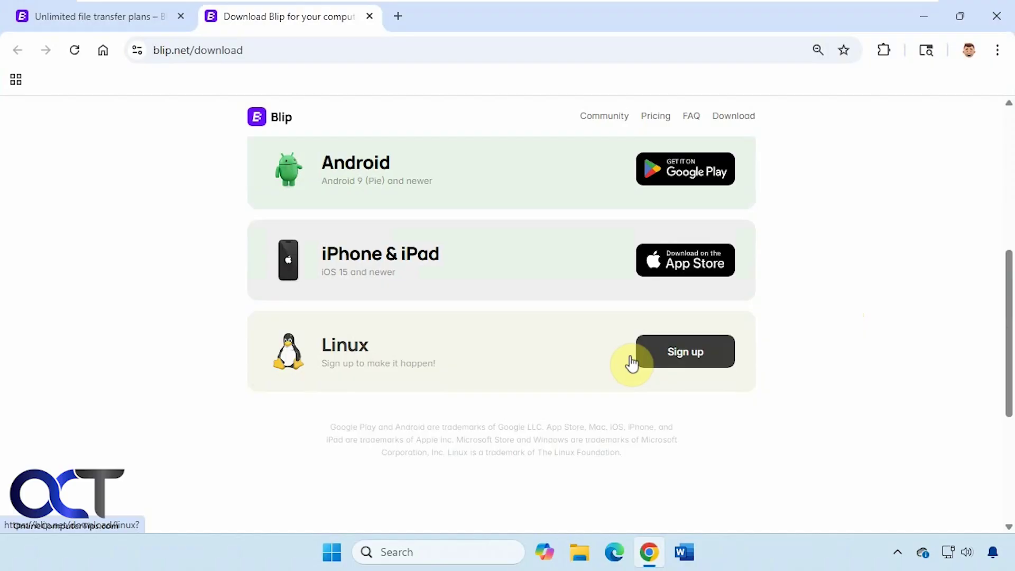
pyautogui.scroll(5, 808, 365)
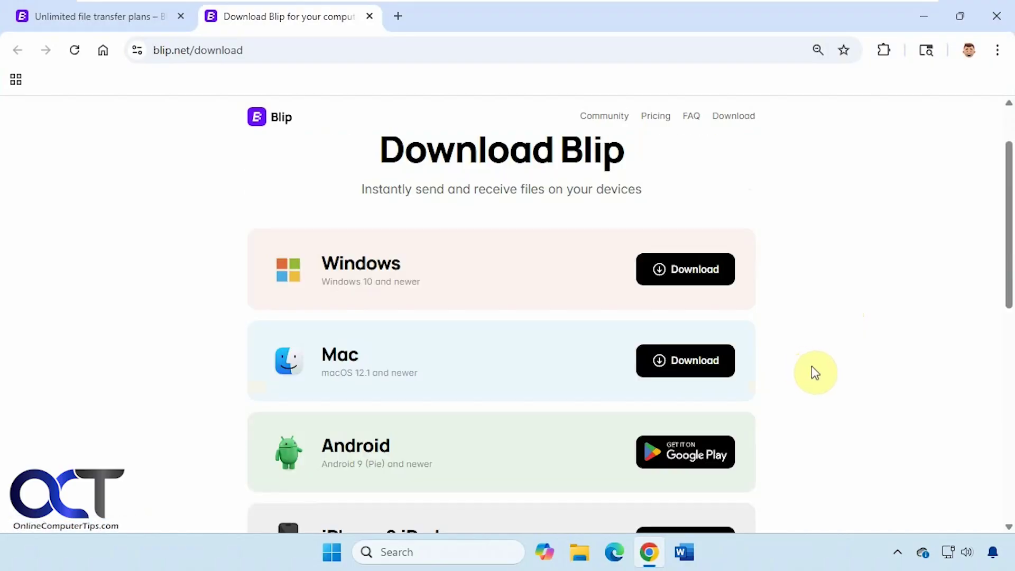
# Browse Blip's pricing page, comparing the free Community plan with the $25/user/month Business plan
pyautogui.click(90, 17)
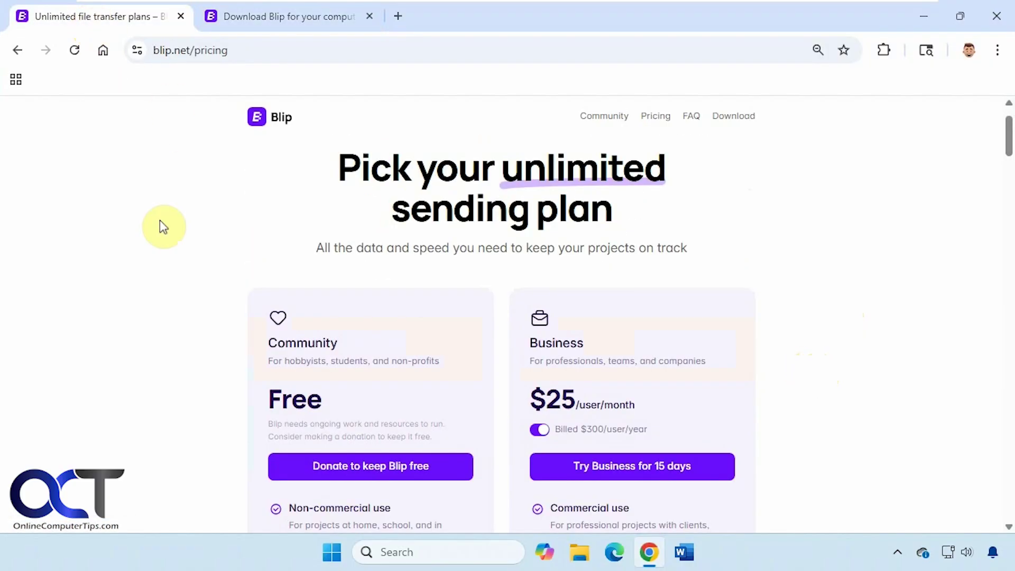
pyautogui.scroll(-3, 213, 304)
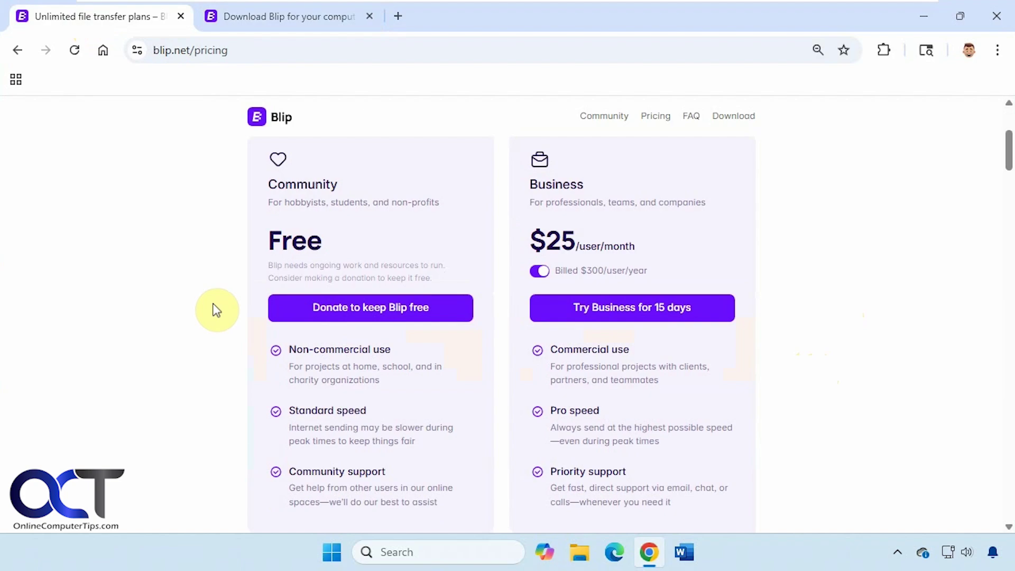
pyautogui.scroll(-2, 216, 311)
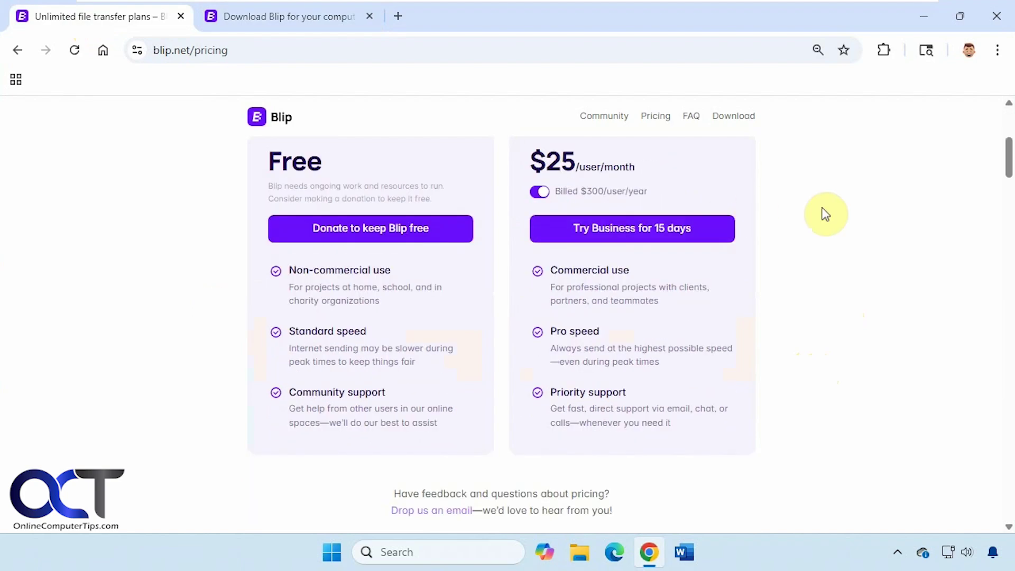
pyautogui.scroll(3, 822, 215)
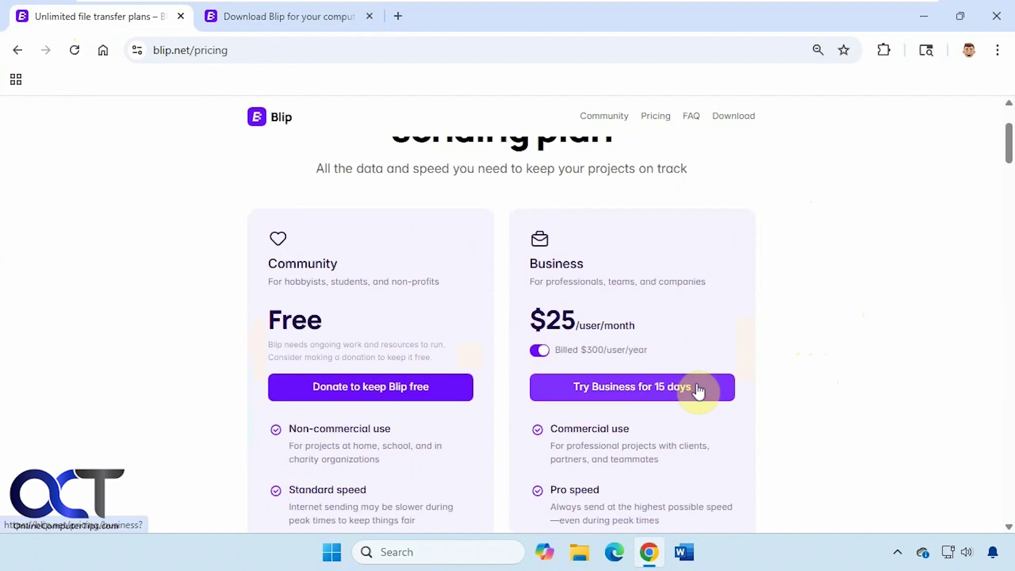
pyautogui.scroll(-2, 705, 394)
pyautogui.scroll(-2, 706, 393)
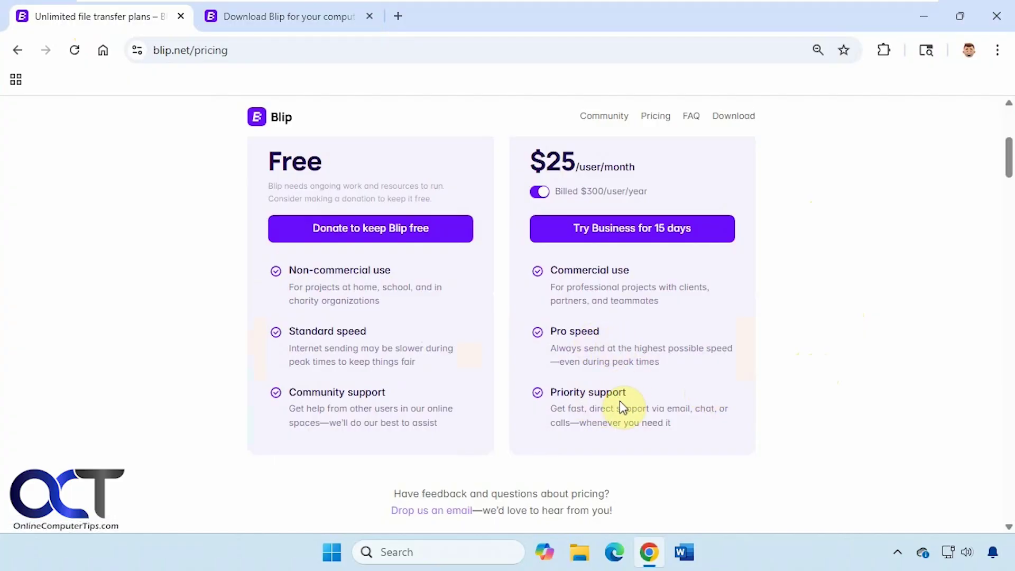
pyautogui.scroll(4, 624, 288)
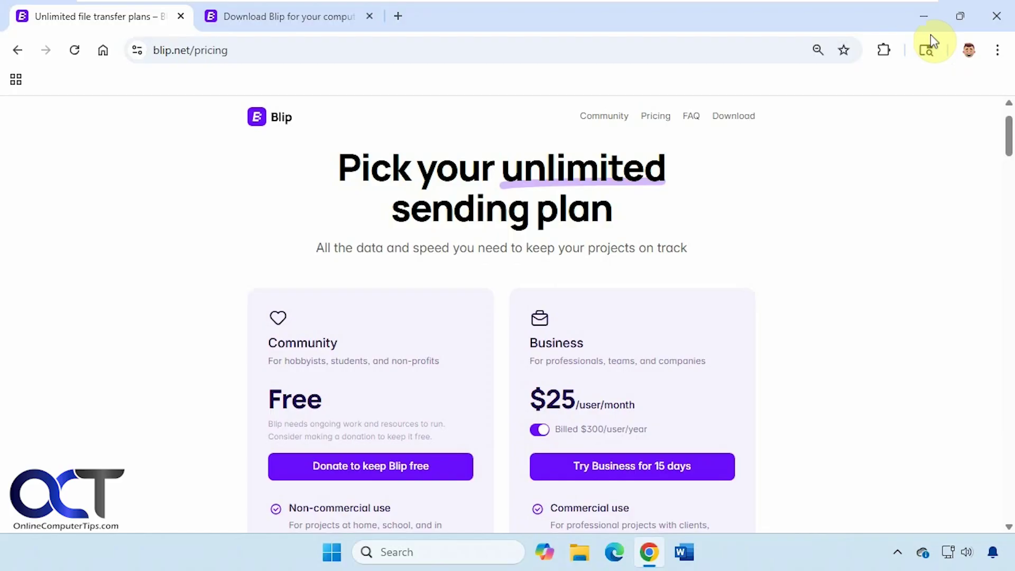
# Minimize Chrome and bring up the Blip tray icon's context menu
pyautogui.click(929, 16)
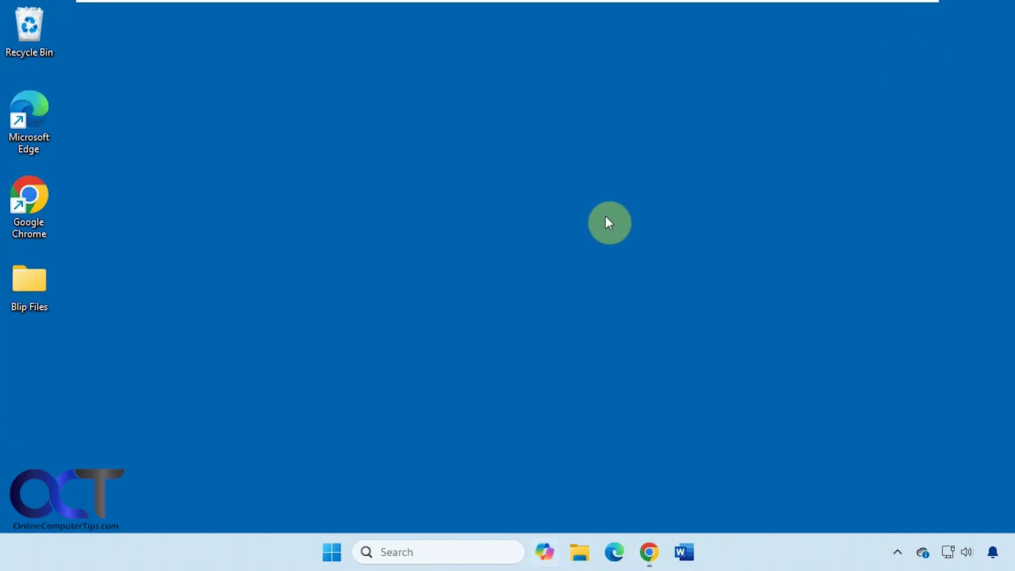
pyautogui.click(649, 552)
pyautogui.click(326, 27)
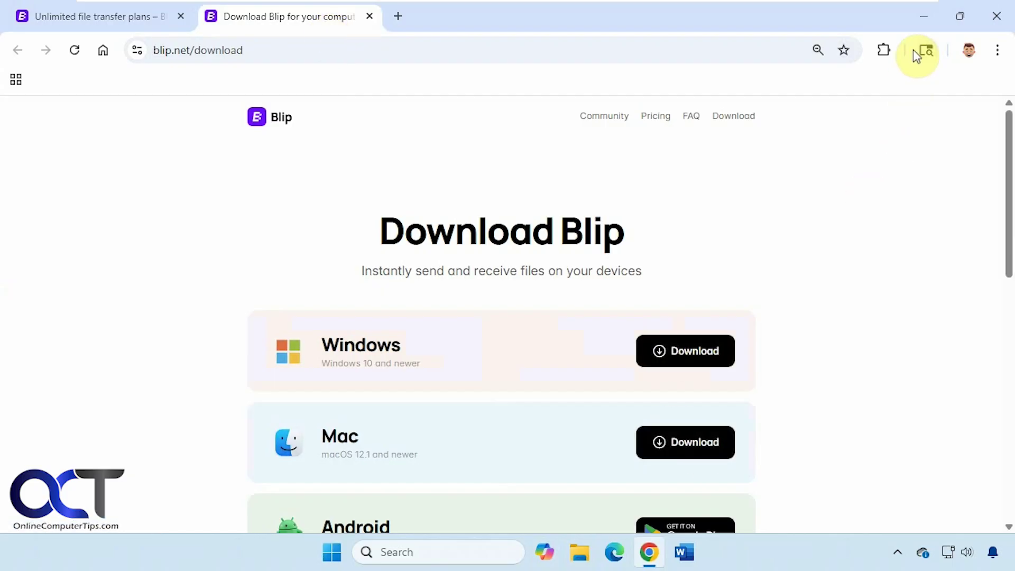
pyautogui.click(923, 16)
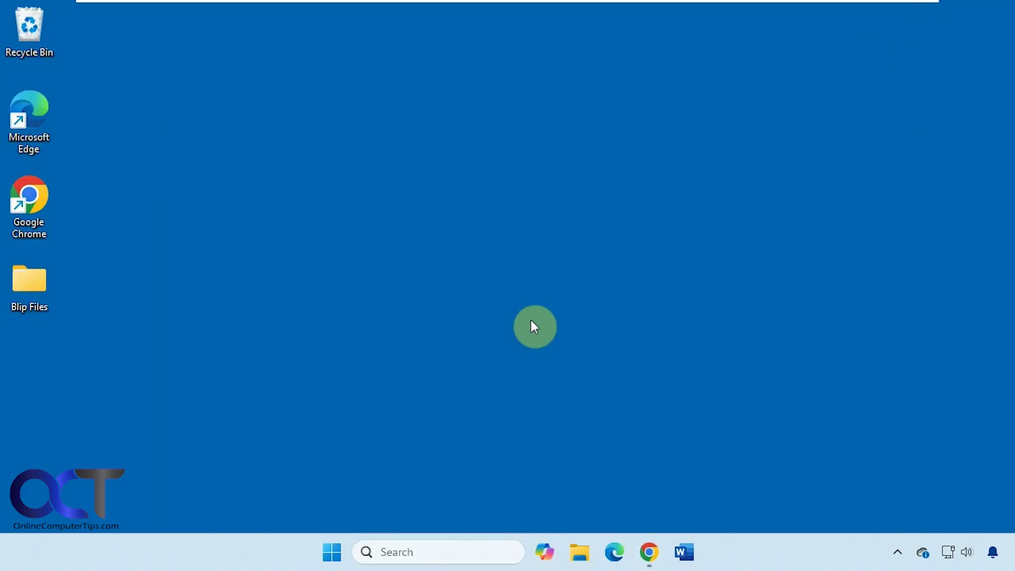
pyautogui.click(897, 552)
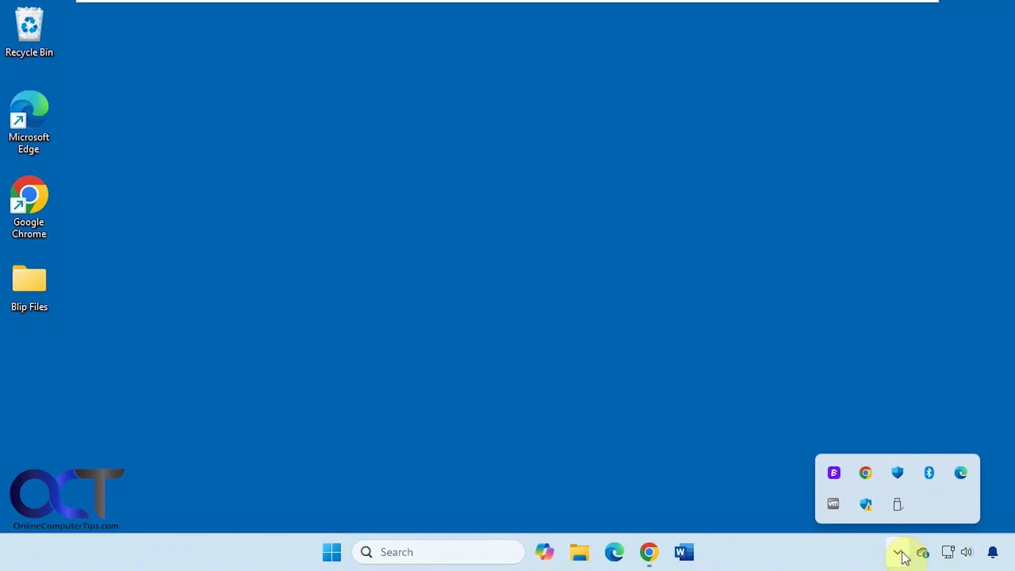
pyautogui.rightClick(835, 476)
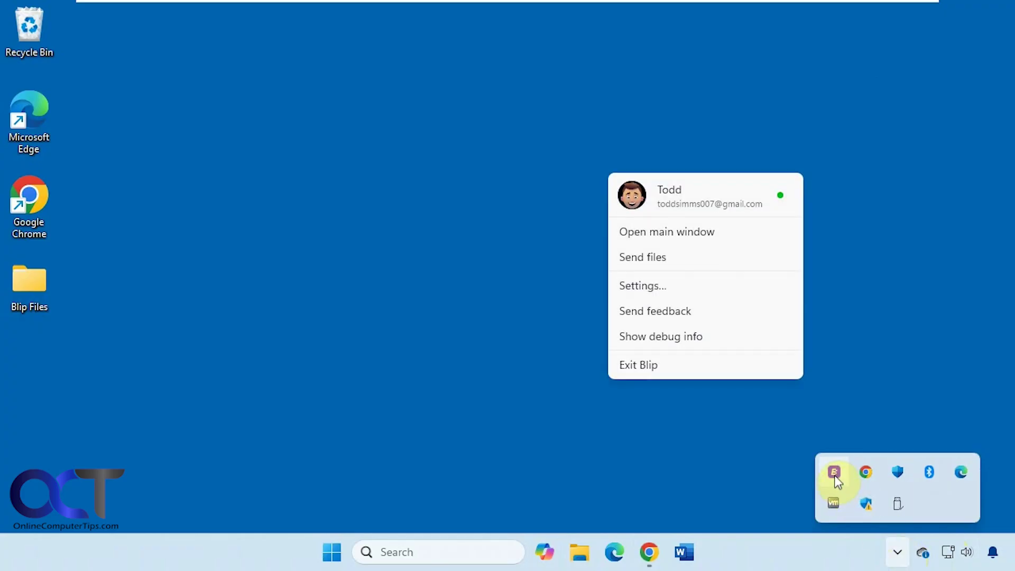
# Open Blip Settings and keep Auto-accept set to From my devices
pyautogui.click(678, 290)
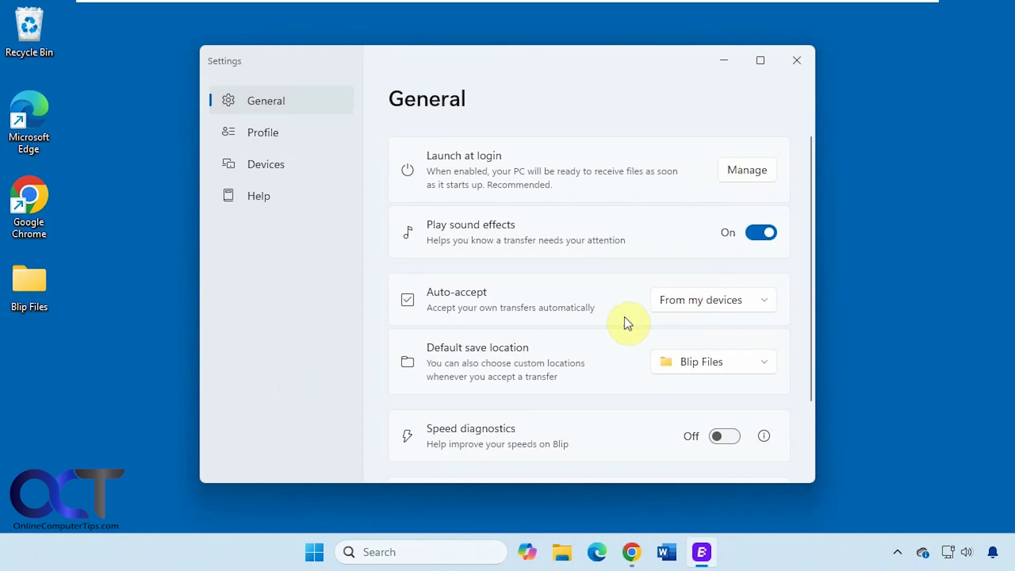
pyautogui.click(687, 308)
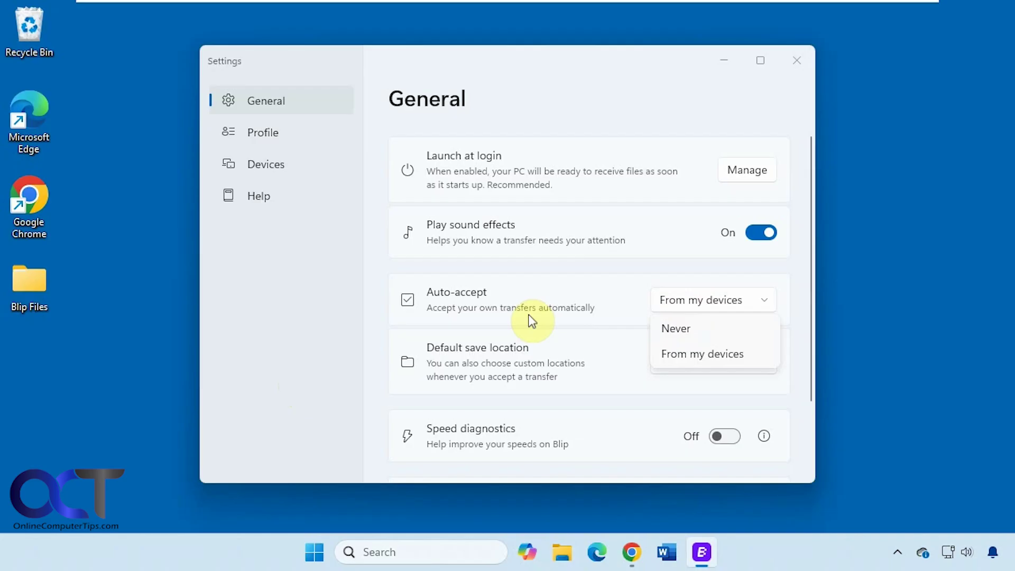
pyautogui.click(354, 319)
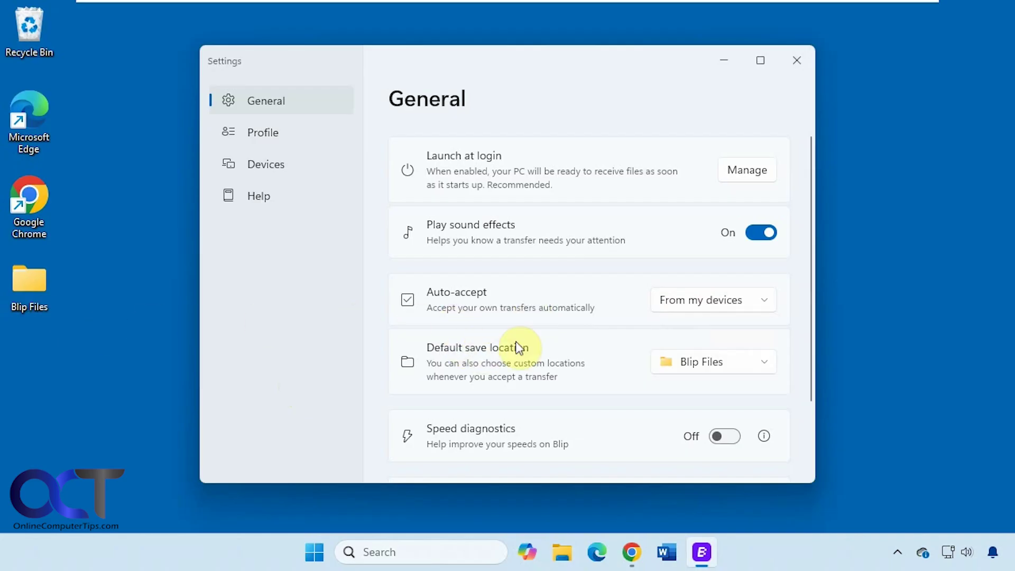
# Review the Profile and Devices settings pages, then close Settings
pyautogui.click(283, 138)
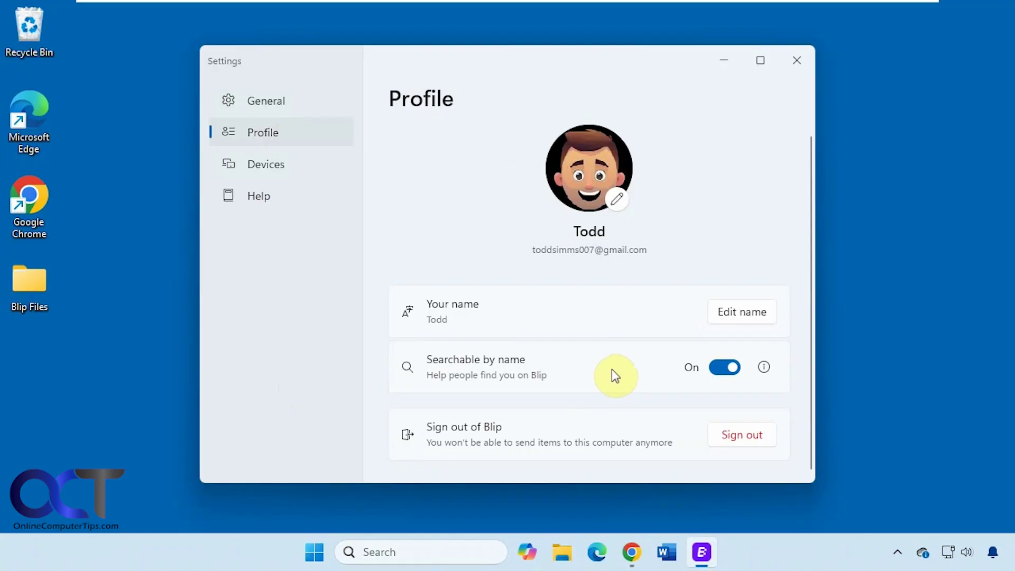
pyautogui.click(274, 163)
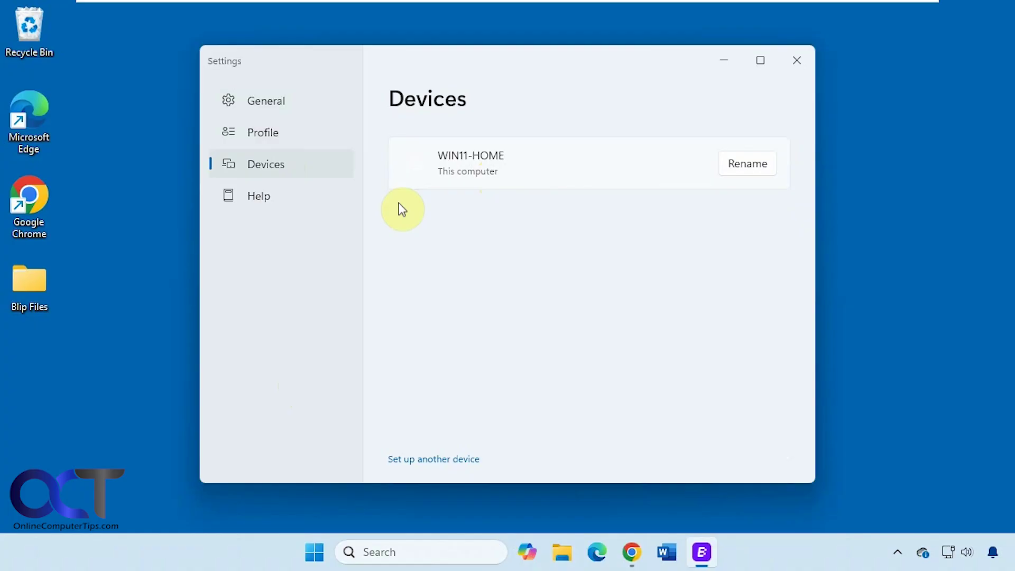
pyautogui.click(790, 62)
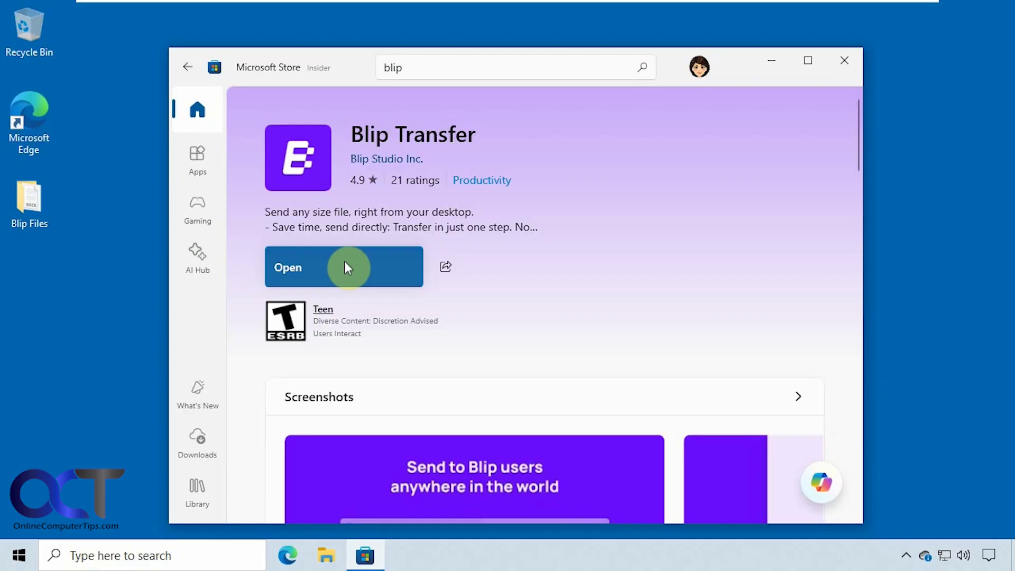
# Close Microsoft Store after confirming Blip Transfer is installed, and dismiss the hidden tray icons
pyautogui.click(836, 60)
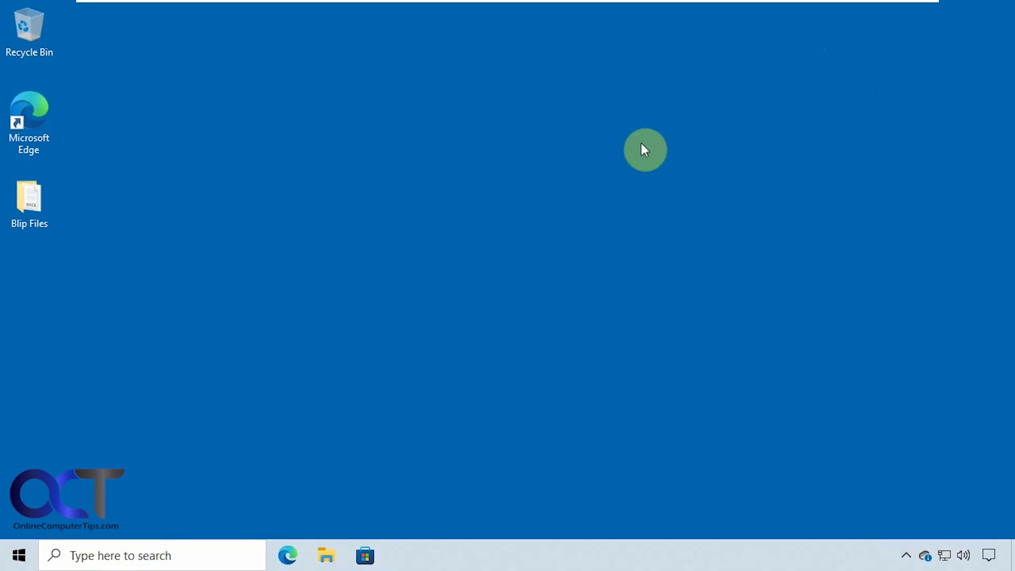
pyautogui.click(906, 555)
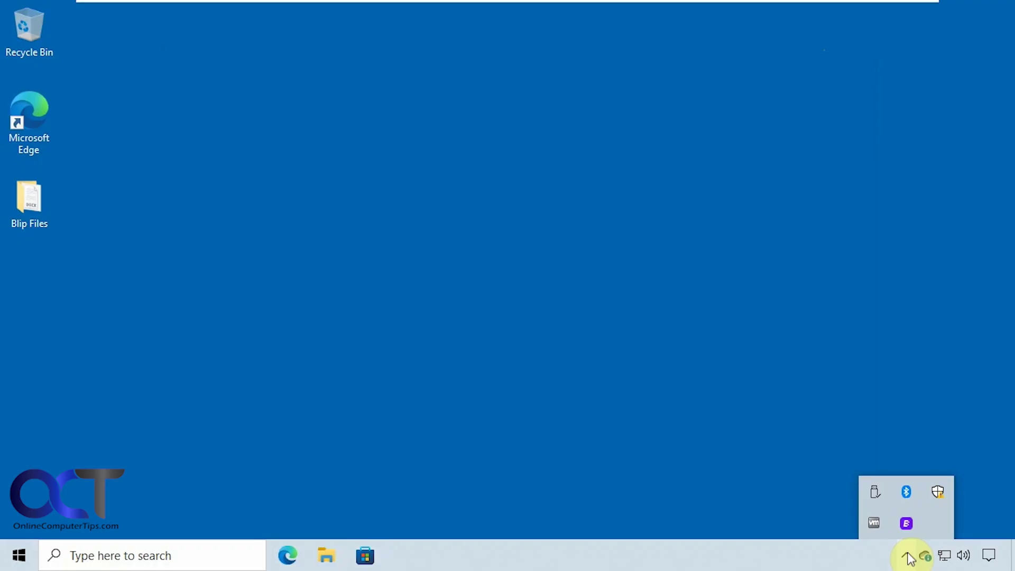
pyautogui.click(544, 330)
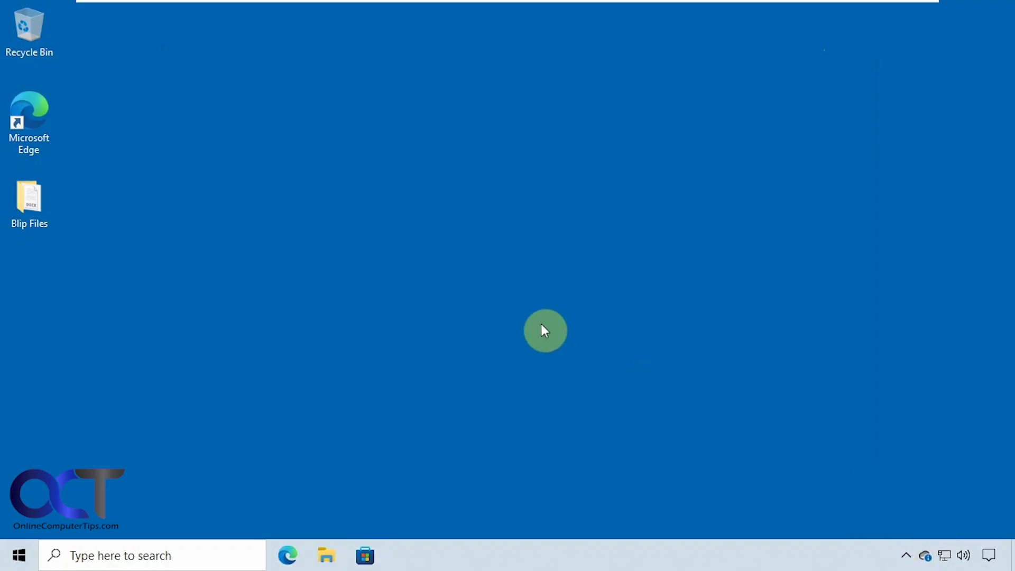
# Open File Explorer and Blip's main window from the tray icon
pyautogui.click(327, 555)
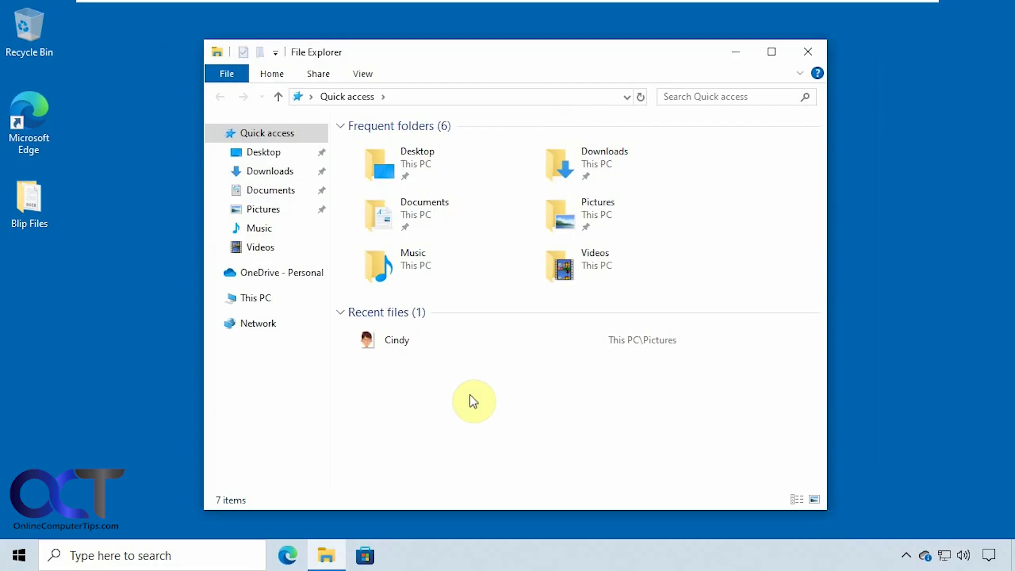
pyautogui.click(905, 555)
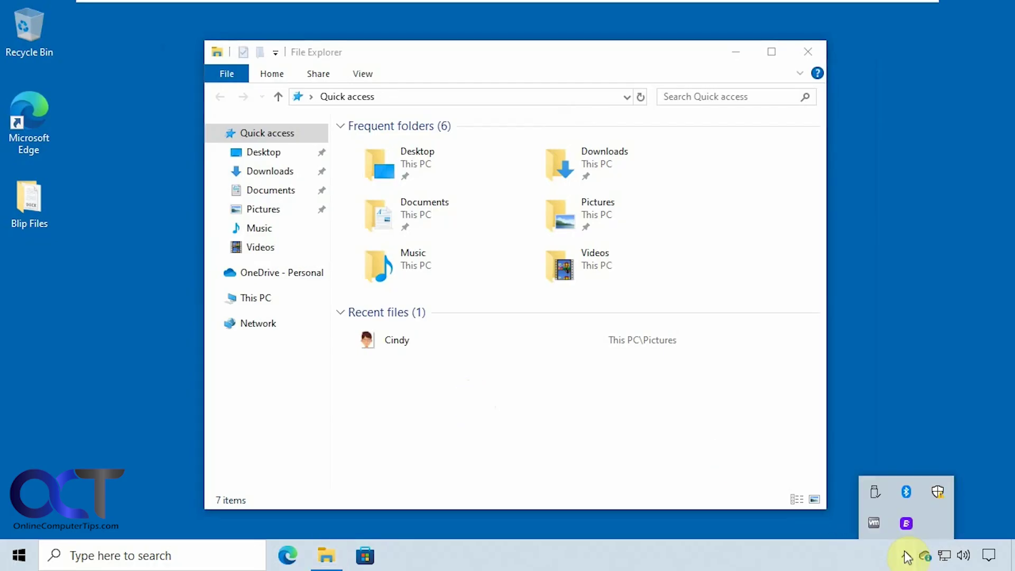
pyautogui.rightClick(904, 526)
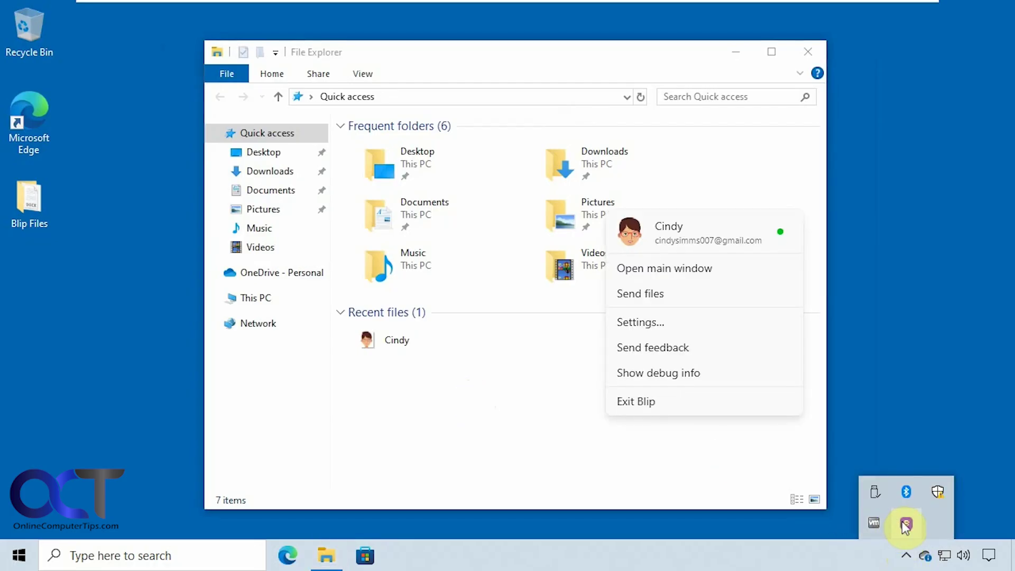
pyautogui.click(697, 268)
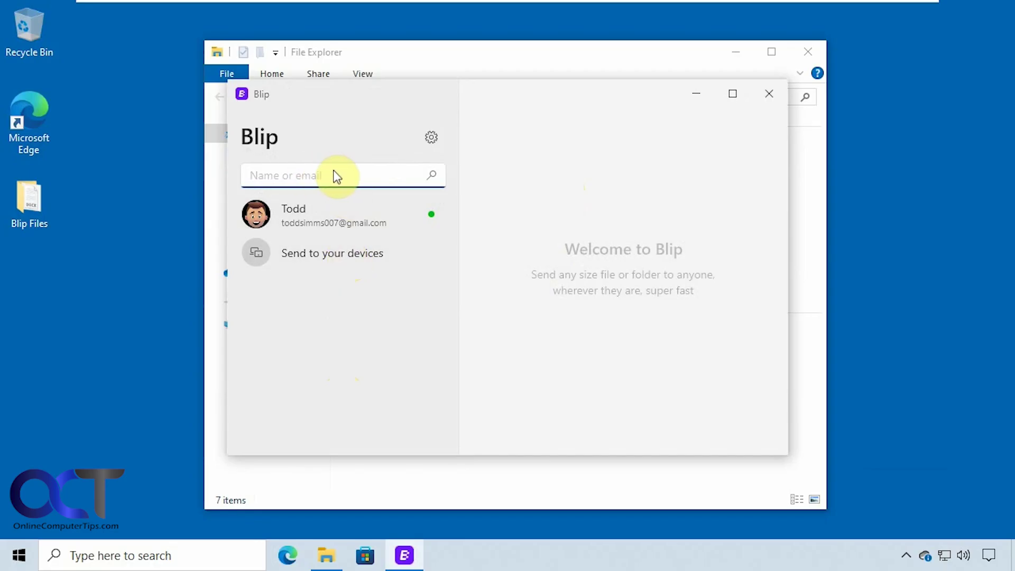
# Send the Jump.jpg photo to the online contact
pyautogui.click(342, 224)
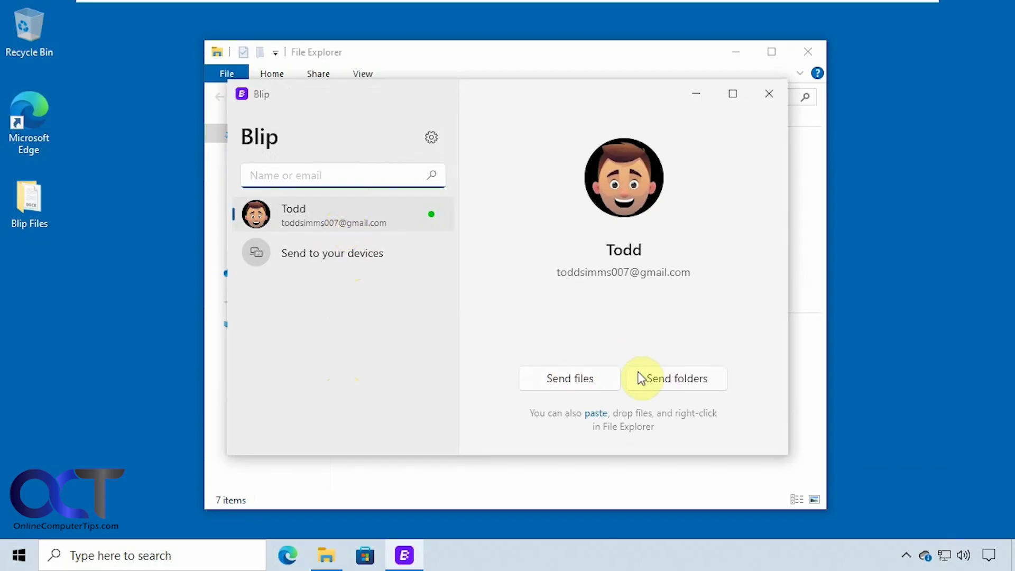
pyautogui.click(587, 381)
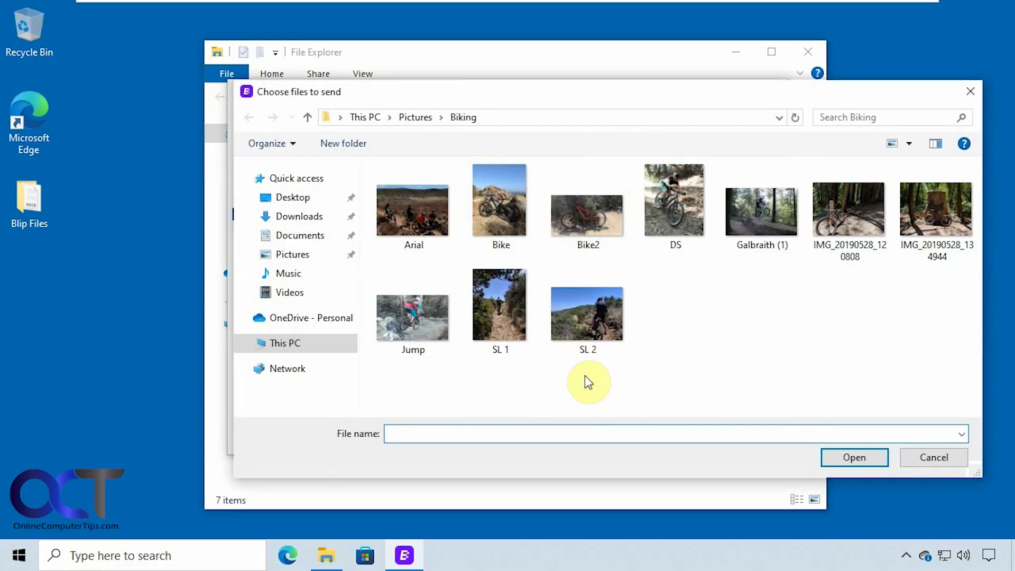
pyautogui.doubleClick(430, 340)
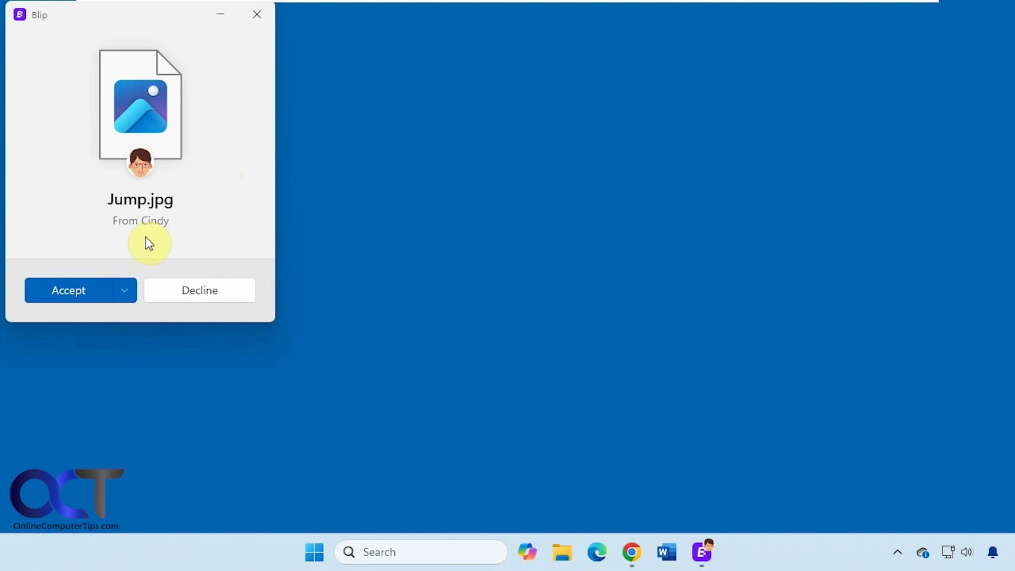
# Accept the incoming Jump.jpg, saving it to Blip Files (default)
pyautogui.click(123, 291)
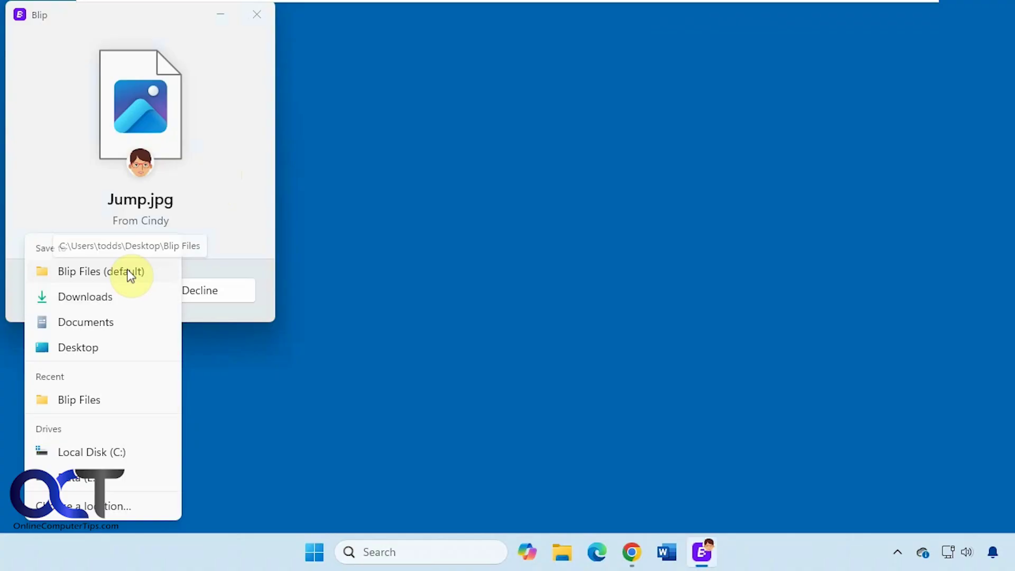
pyautogui.click(130, 271)
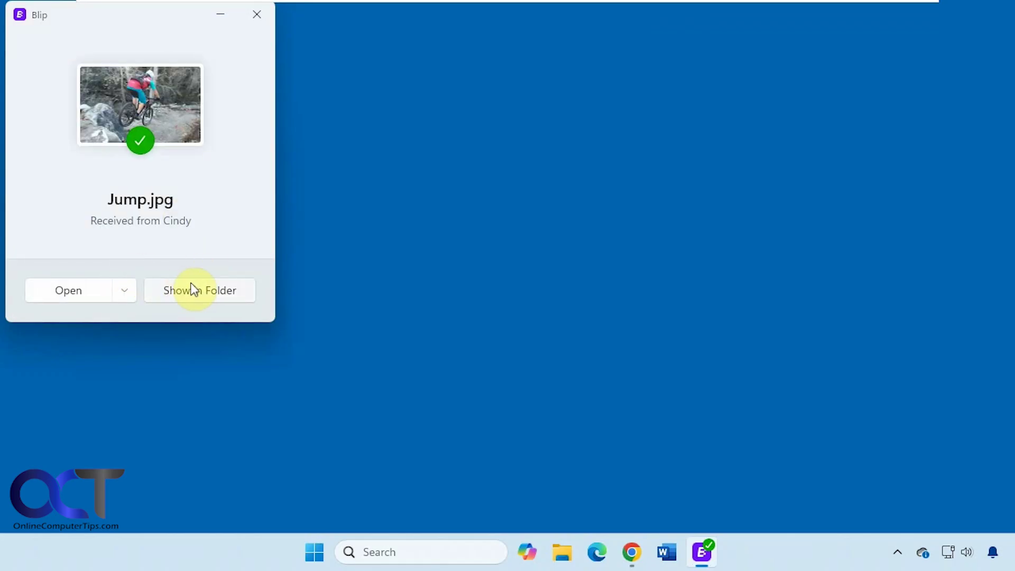
# Close the transfer window and find Jump.jpg in the desktop Blip Files folder
pyautogui.click(262, 13)
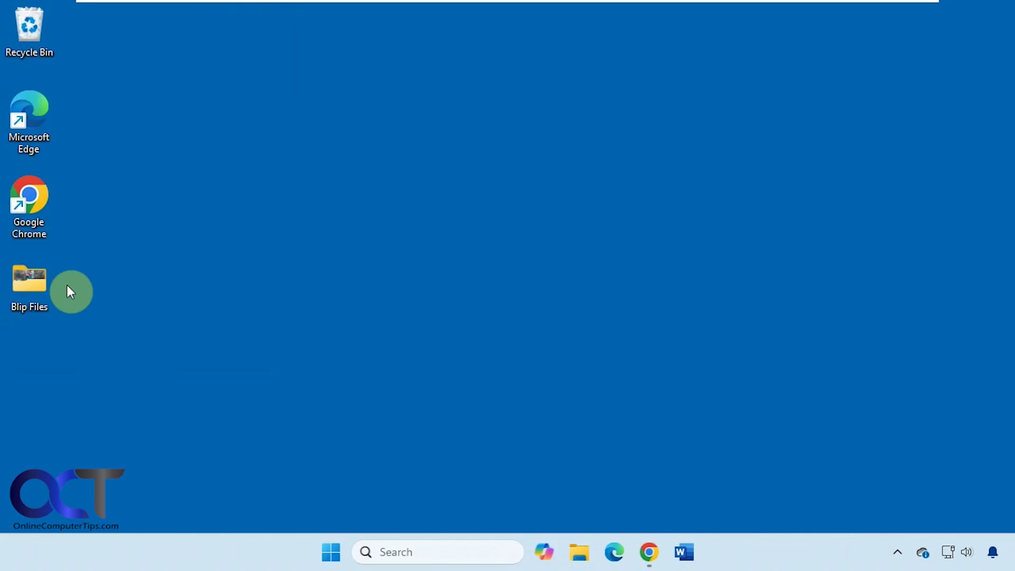
pyautogui.doubleClick(43, 288)
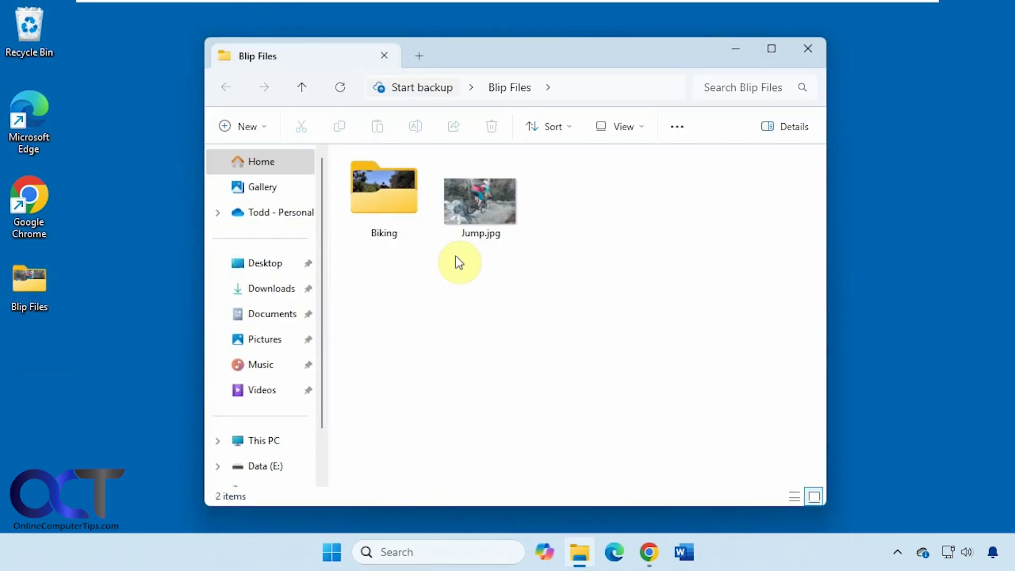
pyautogui.click(463, 193)
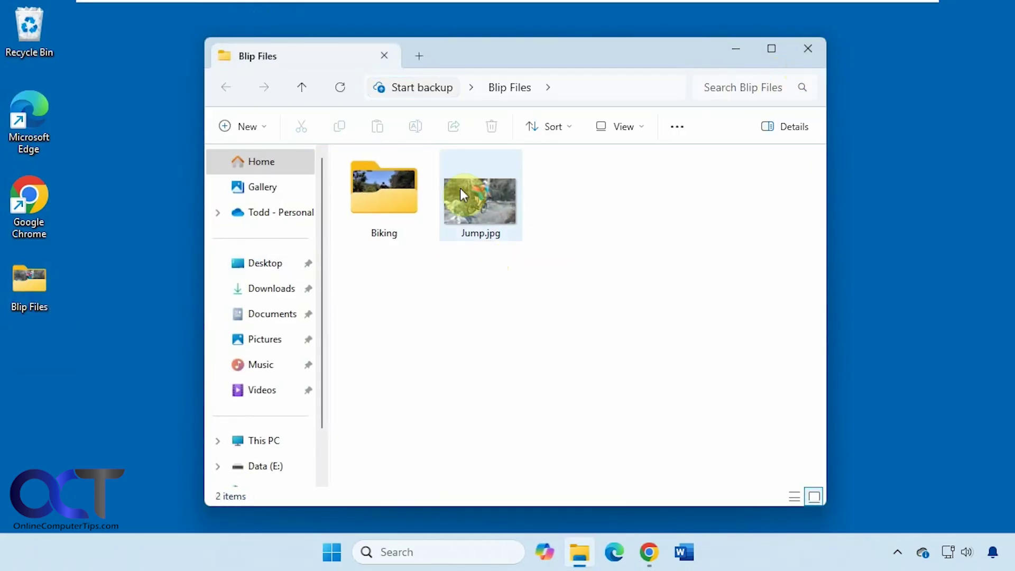
# Open Documents and bring up the context menu for Antivirus vs. Anti Malware.docx
pyautogui.click(268, 314)
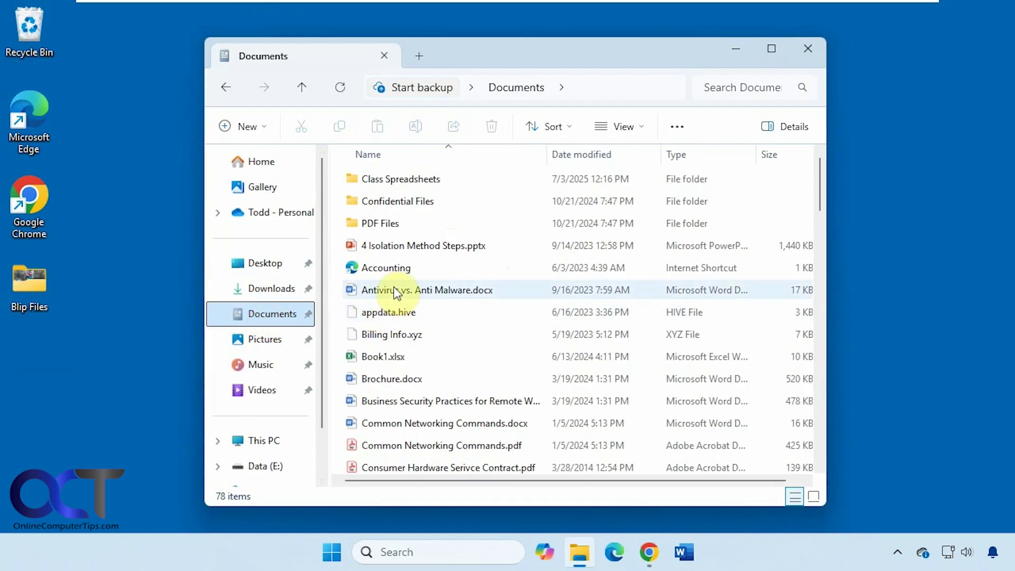
pyautogui.moveTo(396, 292)
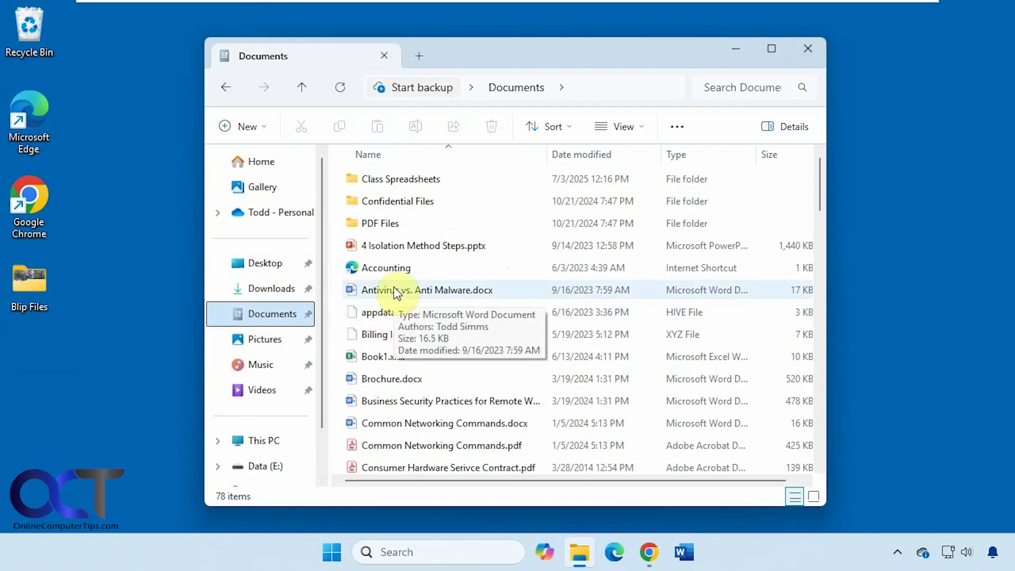
pyautogui.rightClick(395, 289)
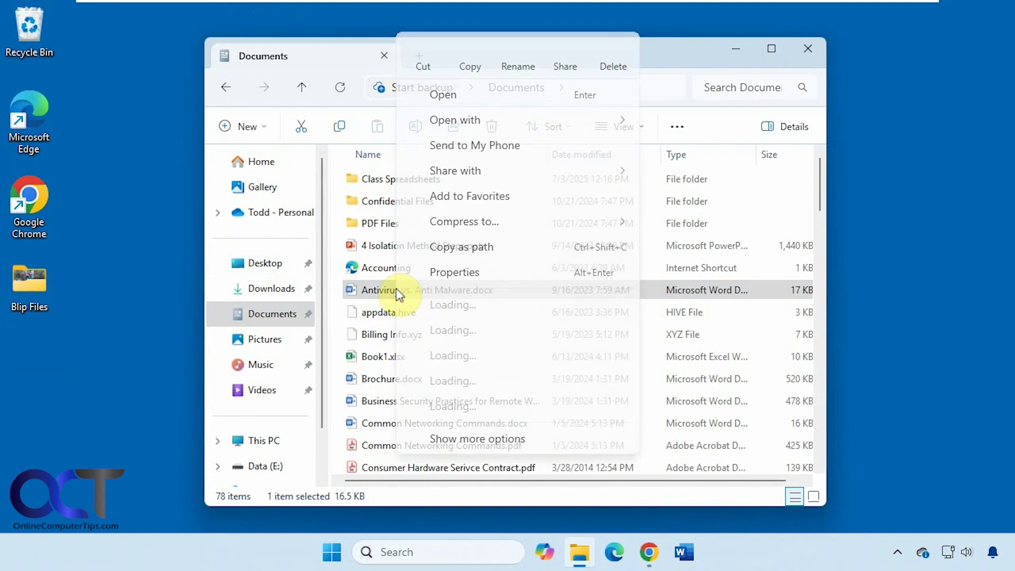
# Send Antivirus vs. Anti Malware.docx to the online contact via Blip's context-menu entry
pyautogui.click(427, 303)
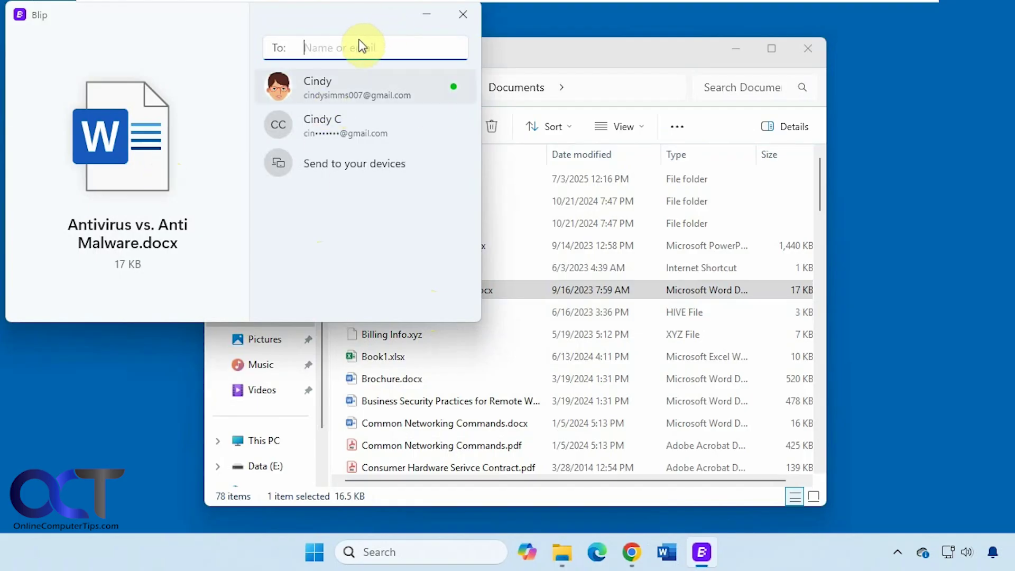
pyautogui.moveTo(453, 88)
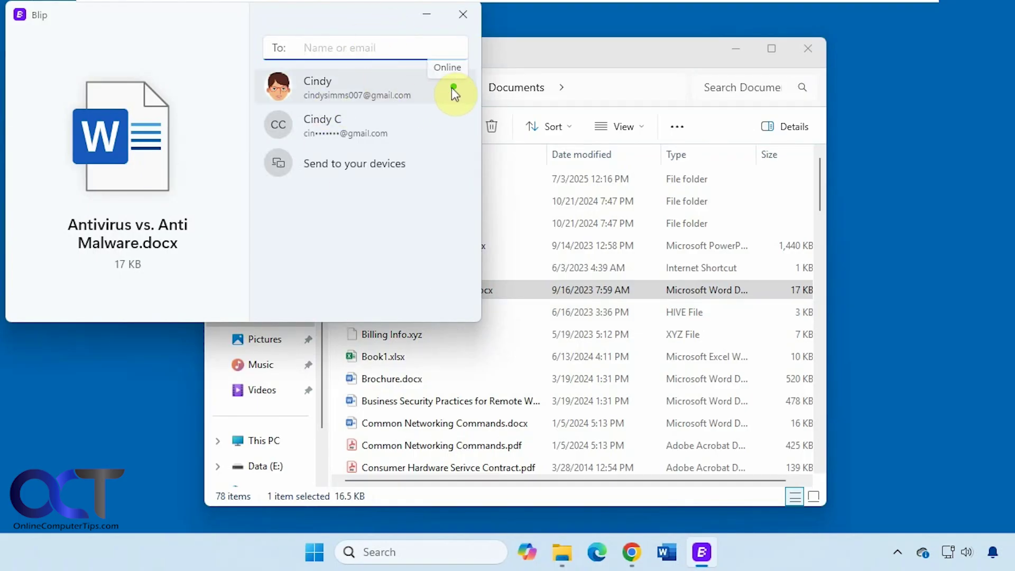
pyautogui.click(364, 88)
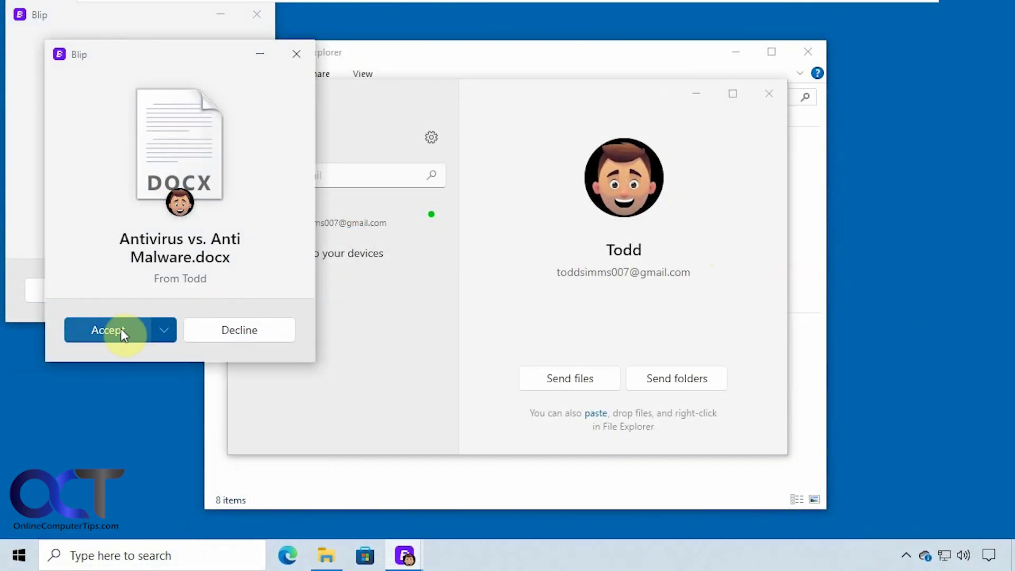
# Accept Antivirus vs. Anti Malware.docx on the receiving PC and close the Received notice
pyautogui.click(121, 329)
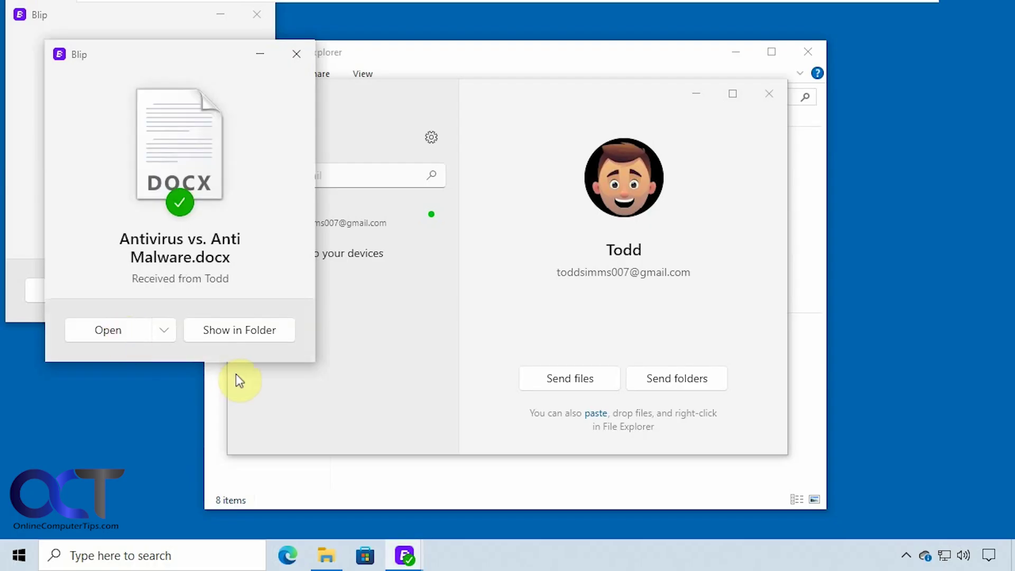
pyautogui.click(297, 55)
# Close the Jump.jpg confirmation, the main Blip window and File Explorer
pyautogui.click(221, 299)
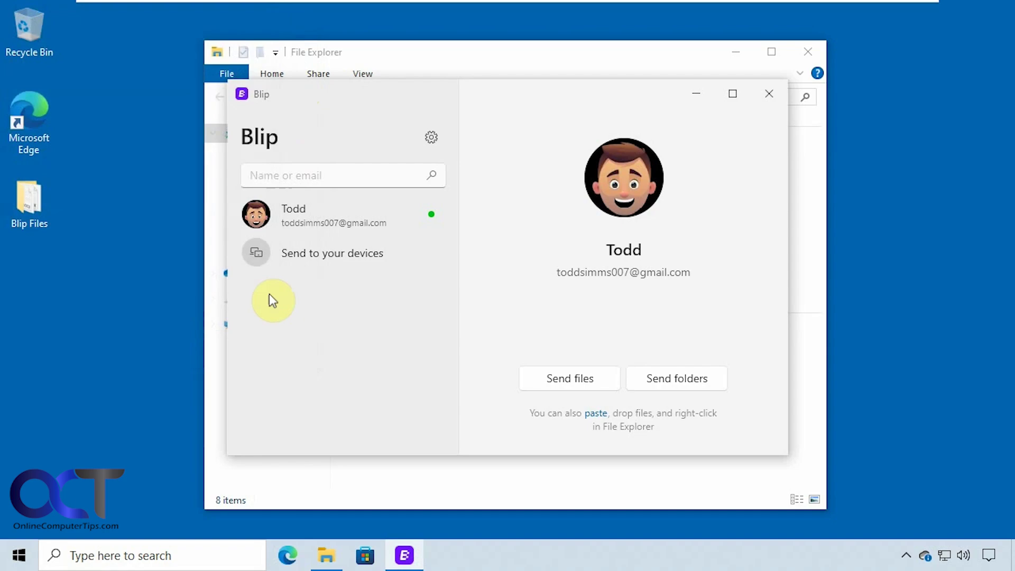
pyautogui.click(771, 95)
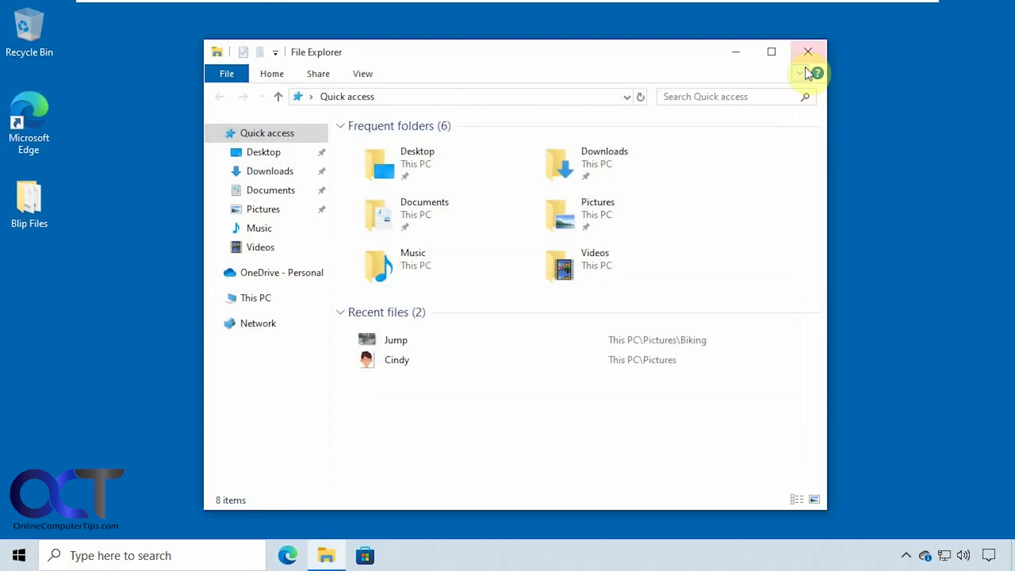
pyautogui.click(807, 53)
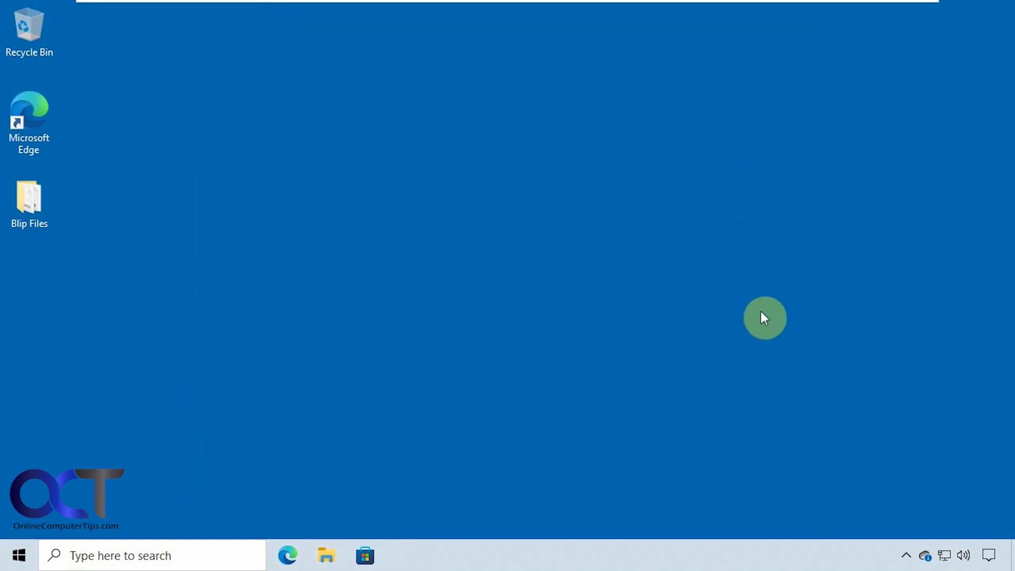
# Exit Blip completely from its hidden tray icon menu
pyautogui.click(906, 555)
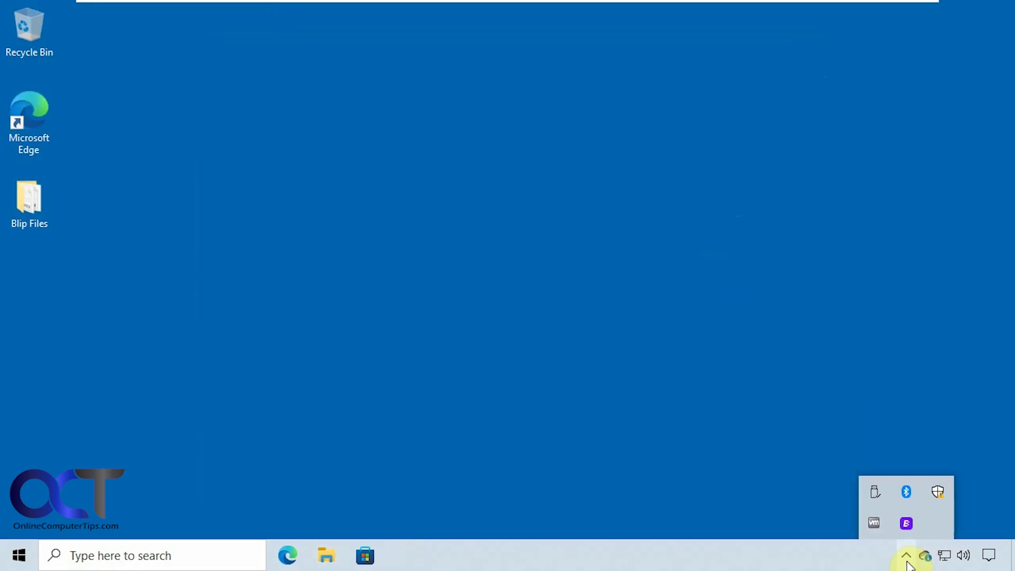
pyautogui.rightClick(906, 525)
pyautogui.click(680, 411)
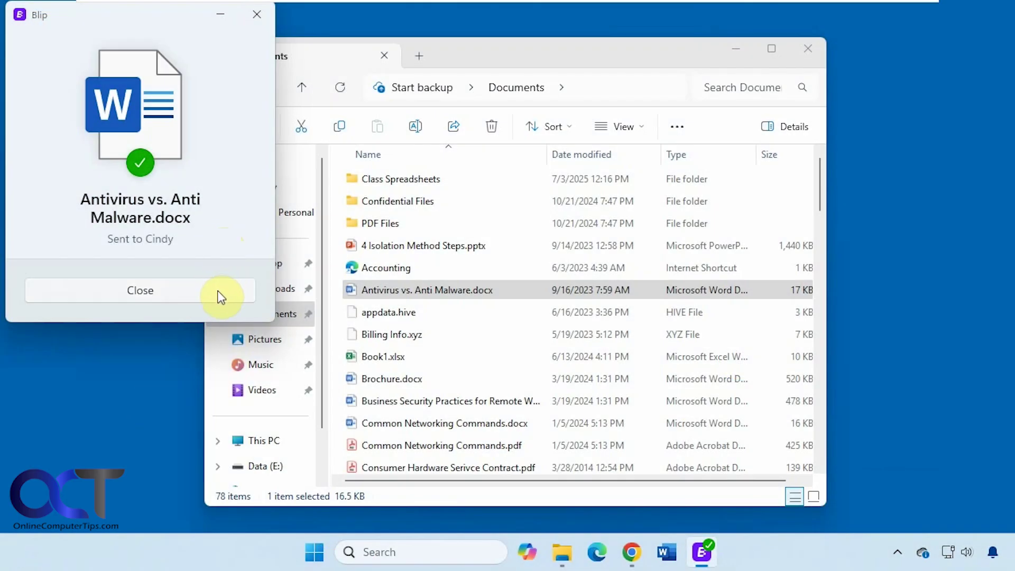
# Close the sent confirmation and send Brochure.docx via Blip to the offline contact, leaving it pending
pyautogui.click(185, 292)
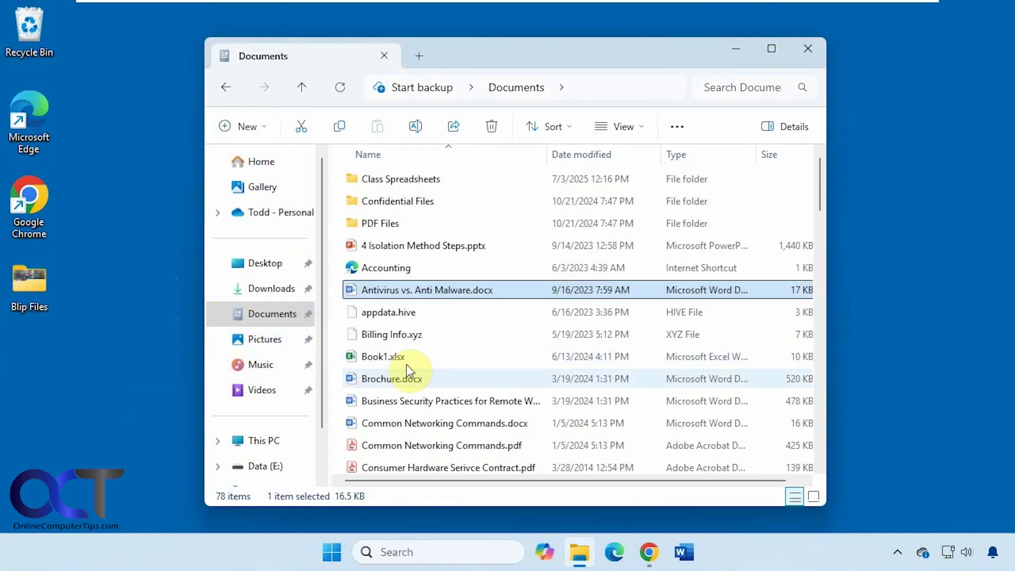
pyautogui.rightClick(401, 380)
pyautogui.press('Escape')
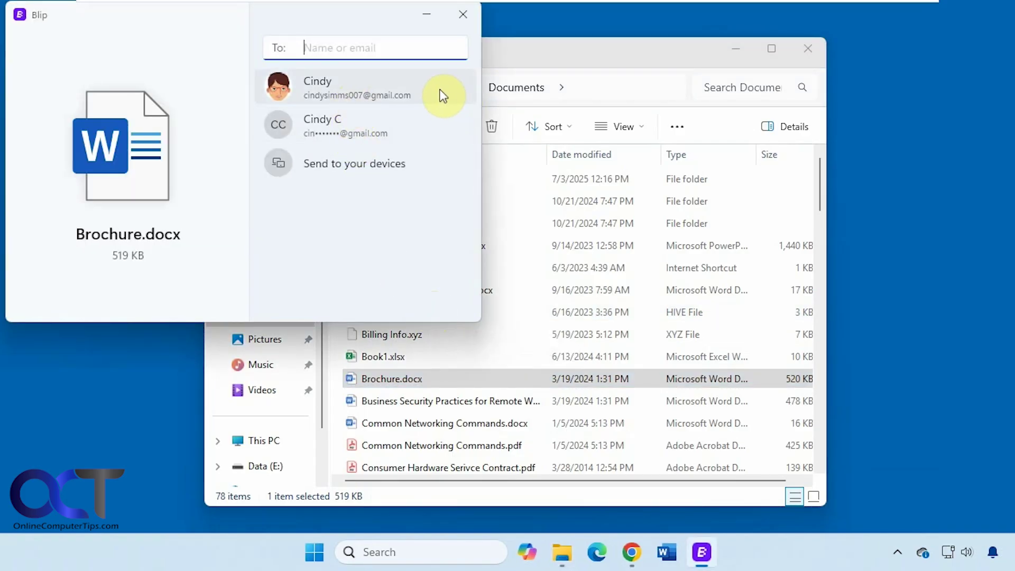
pyautogui.click(386, 89)
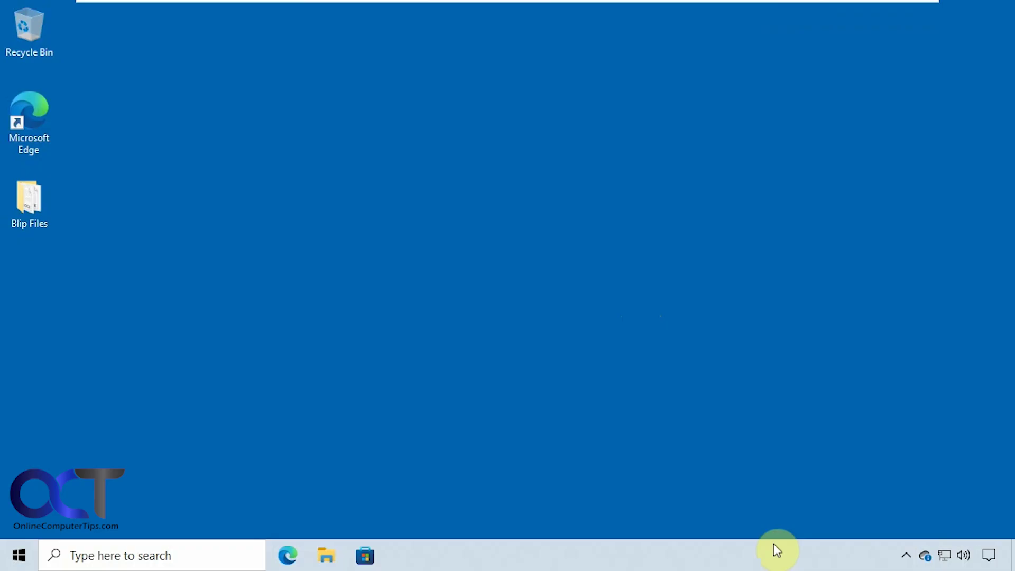
# Relaunch Blip from the Start menu and open its window showing the pending Brochure.docx request
pyautogui.click(19, 553)
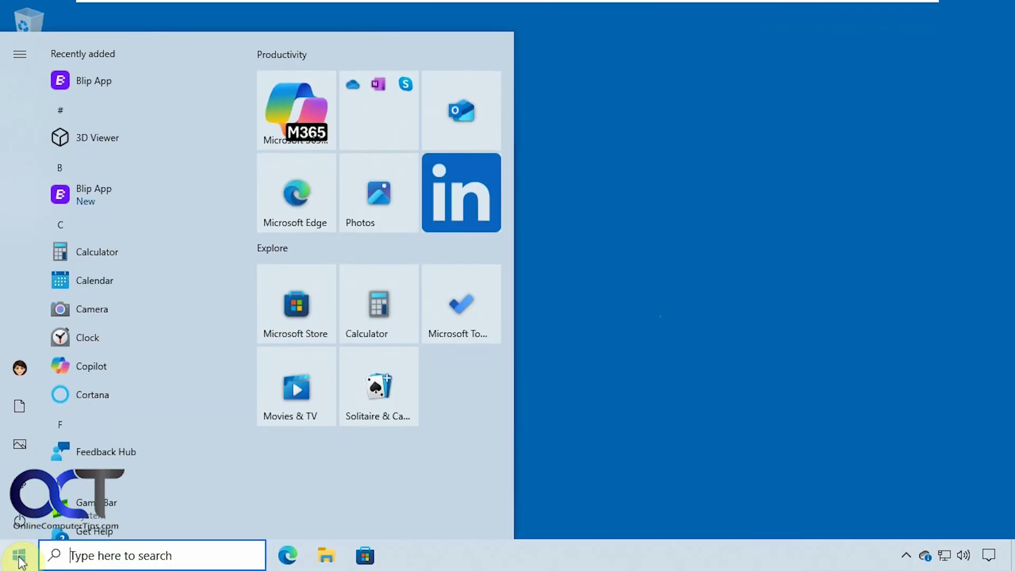
pyautogui.click(106, 197)
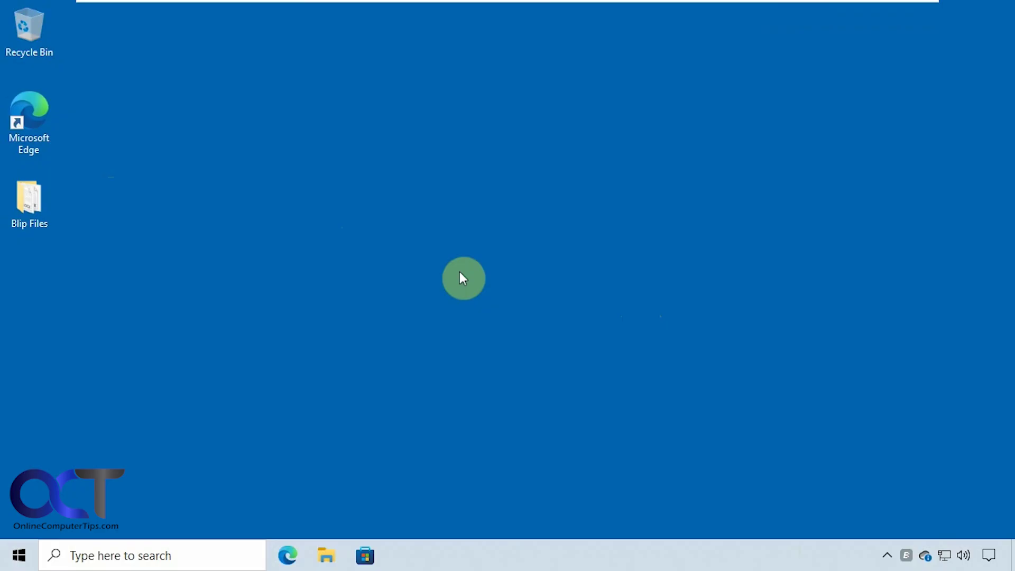
pyautogui.click(906, 555)
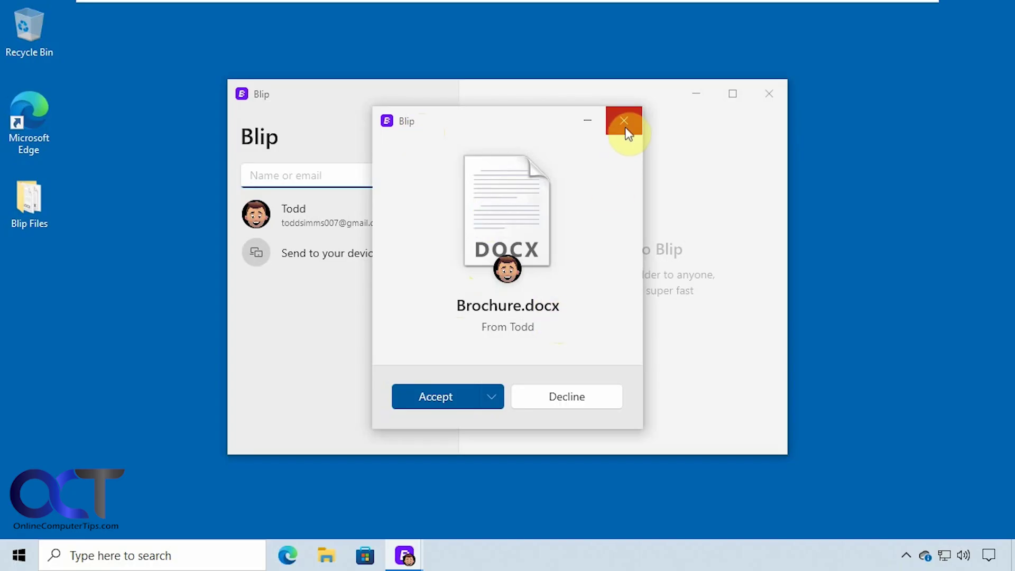
# Decline the incoming Brochure.docx offer, view Blip's tray menu, and open File Explorer at Quick access
pyautogui.click(573, 396)
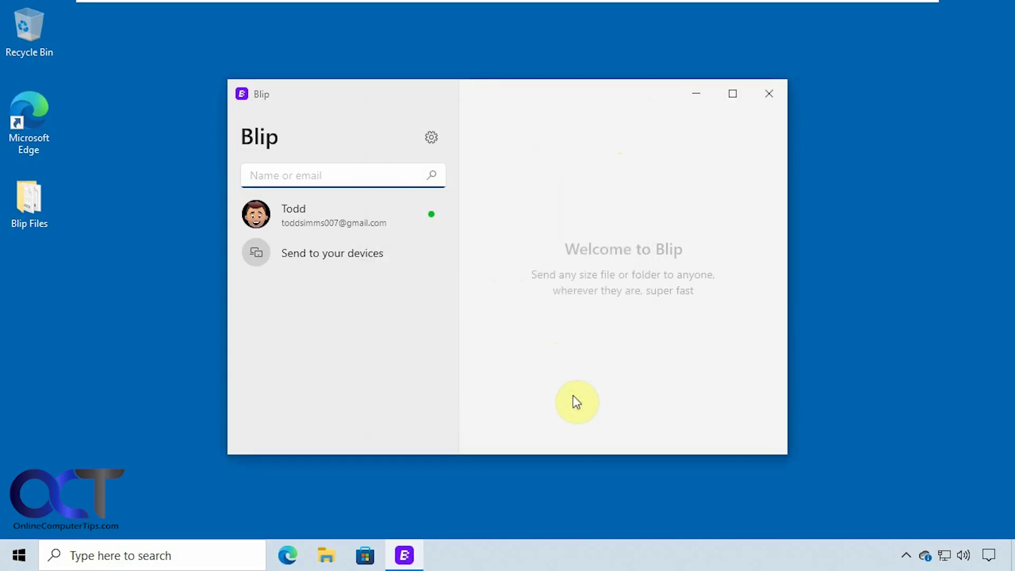
pyautogui.click(905, 555)
pyautogui.rightClick(906, 522)
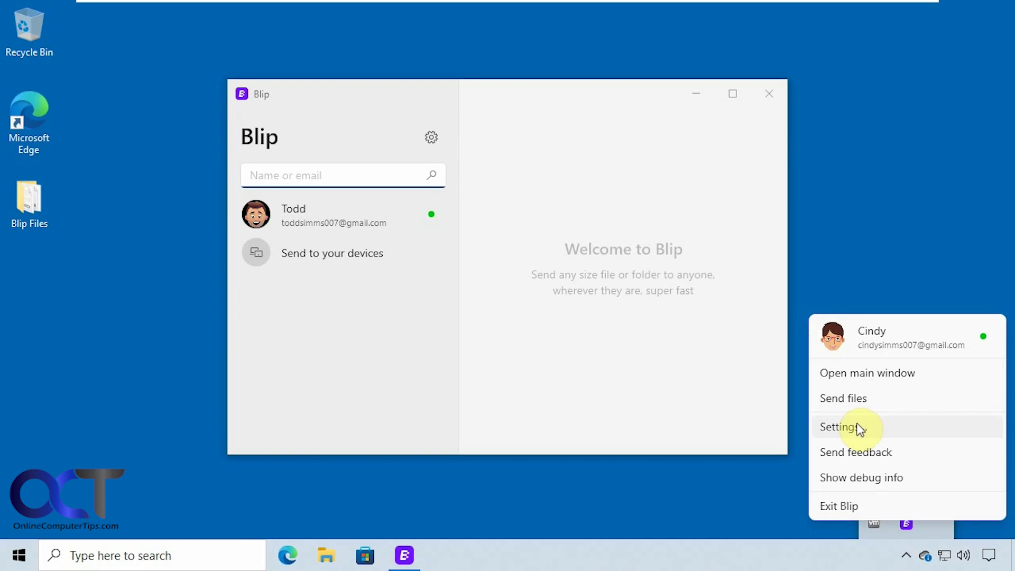
pyautogui.click(330, 556)
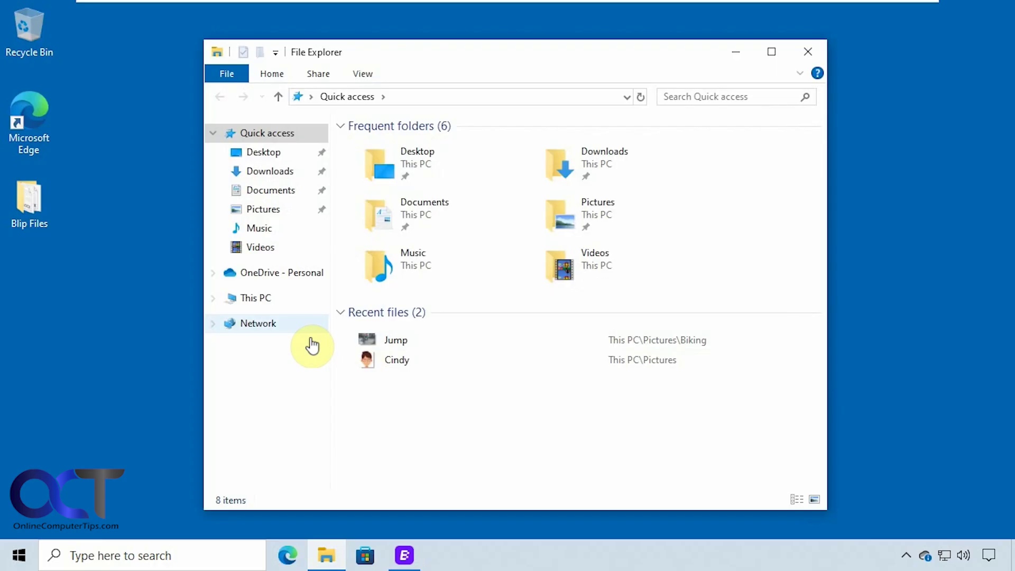
# Open the Documents folder and view Billing Info.xyz's Blip send option without using it
pyautogui.click(262, 191)
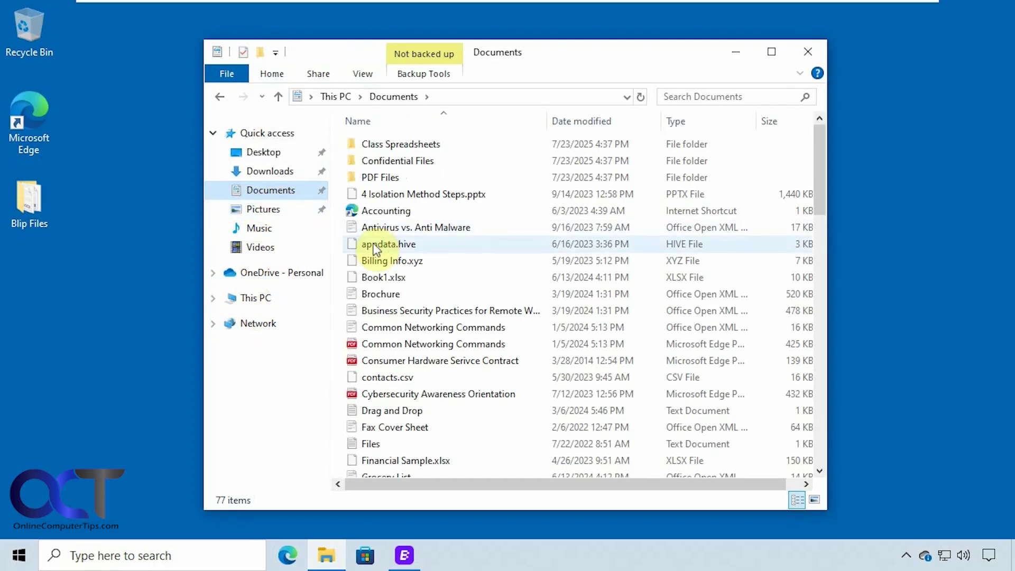
pyautogui.rightClick(397, 260)
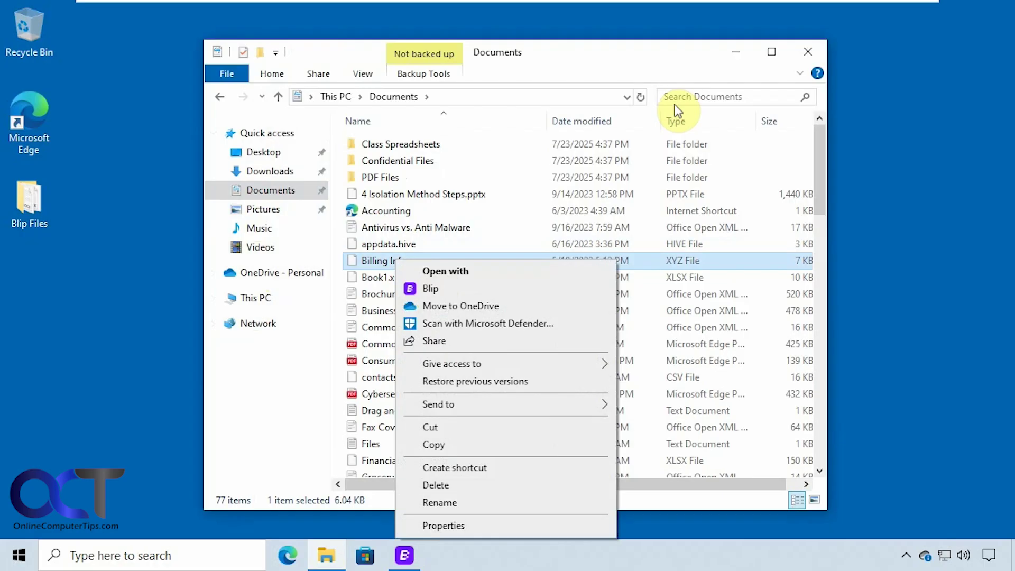
pyautogui.click(682, 64)
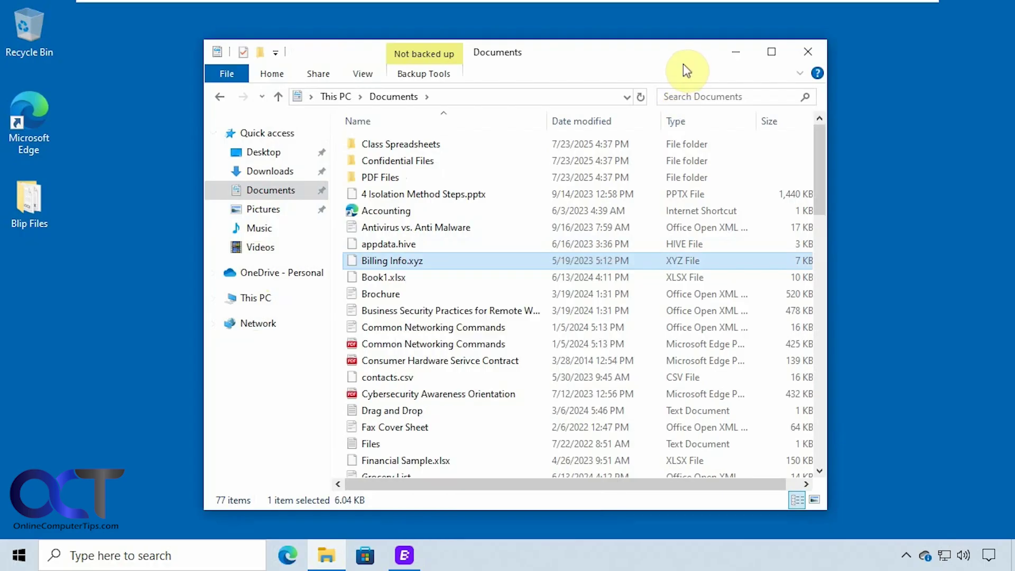